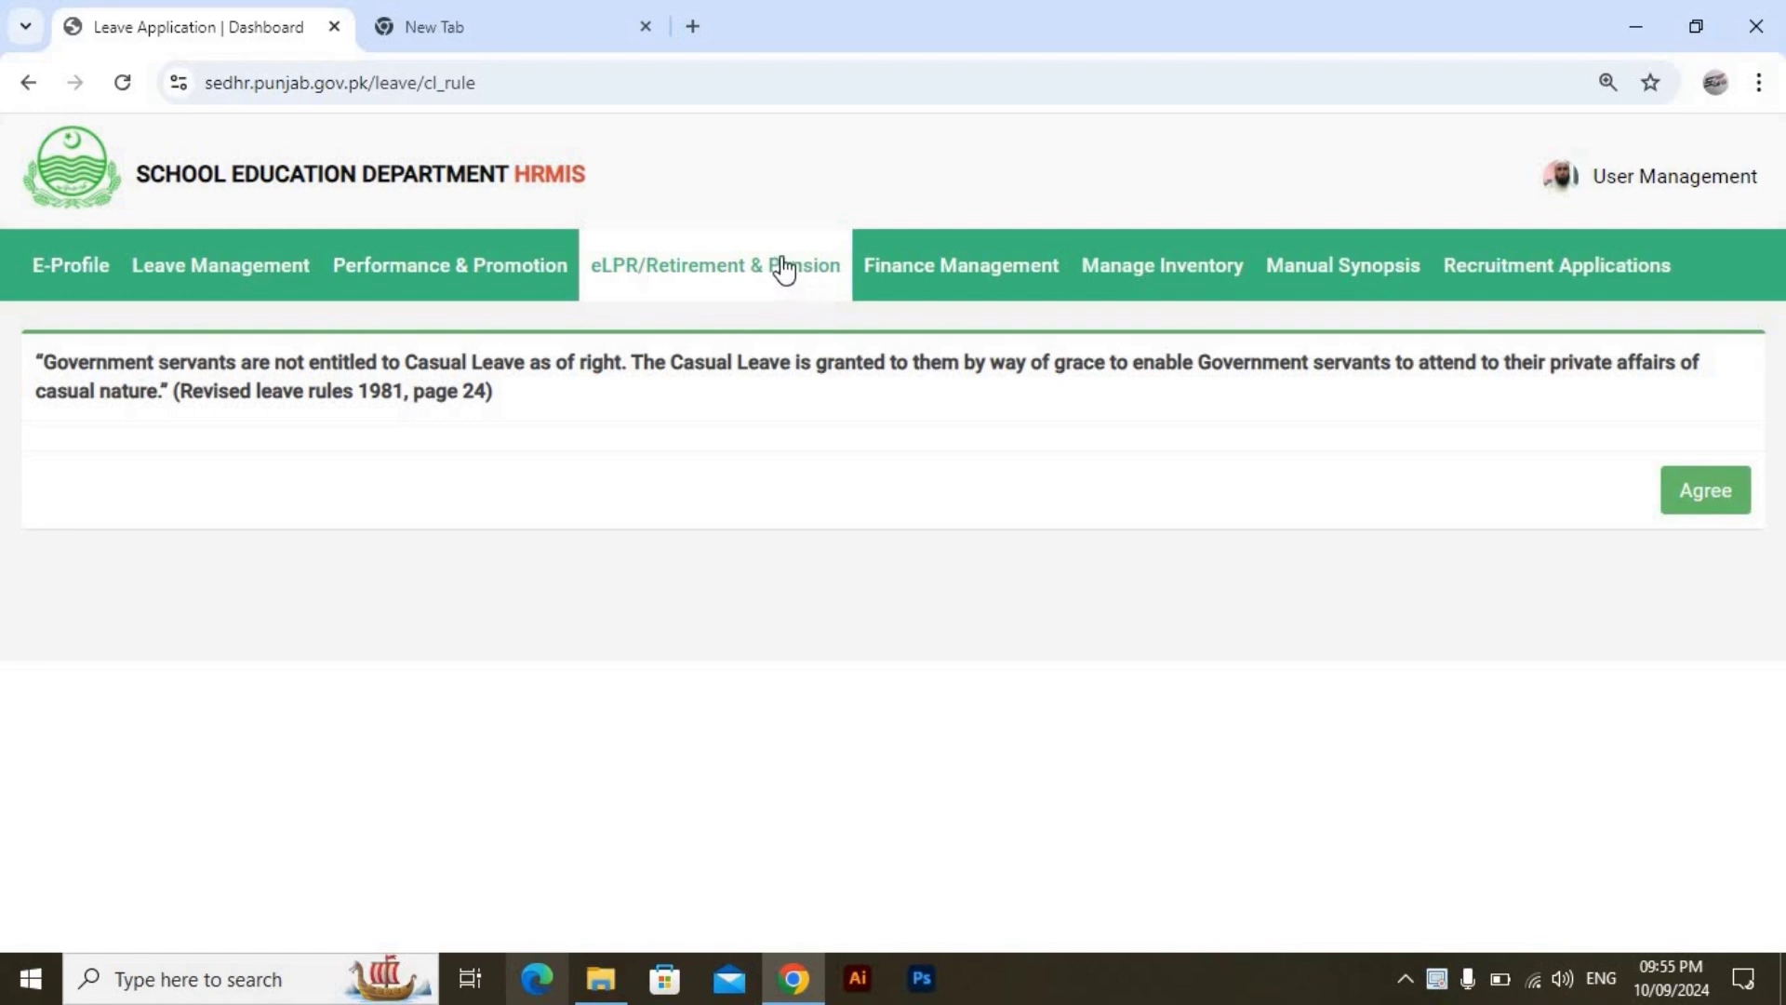
Initiate a new eLPR/retirement and pension request
left_click(781, 267)
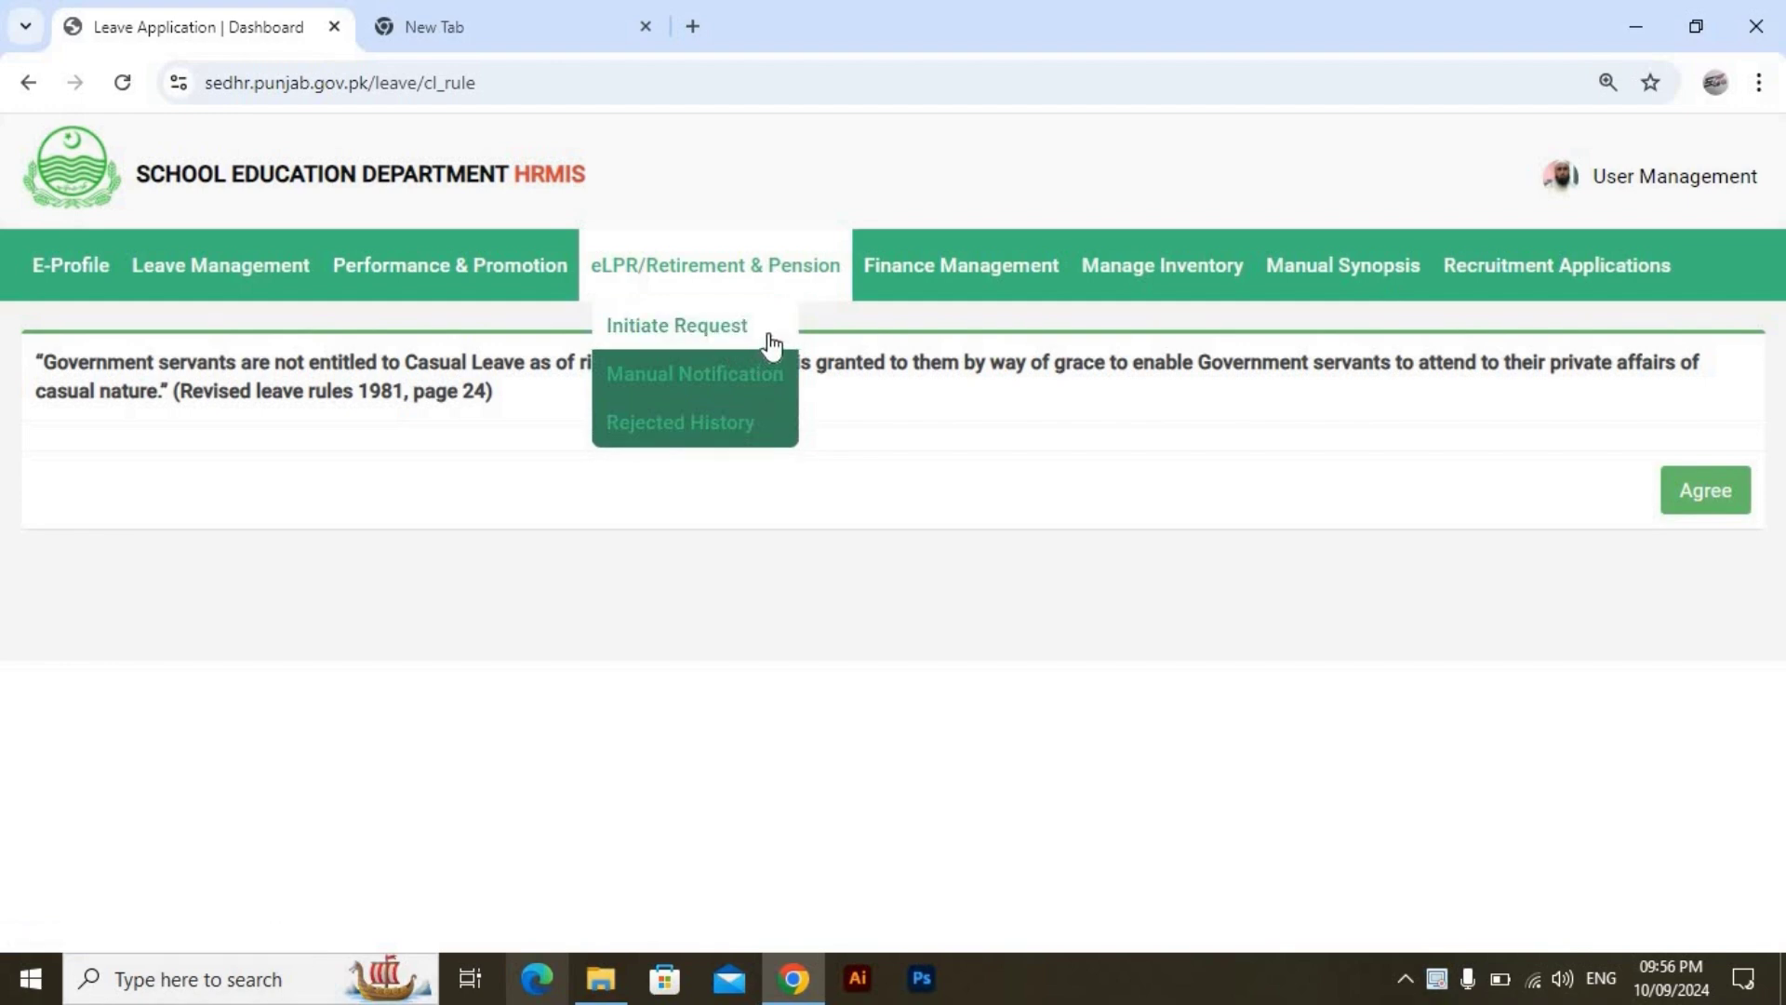
left_click(739, 328)
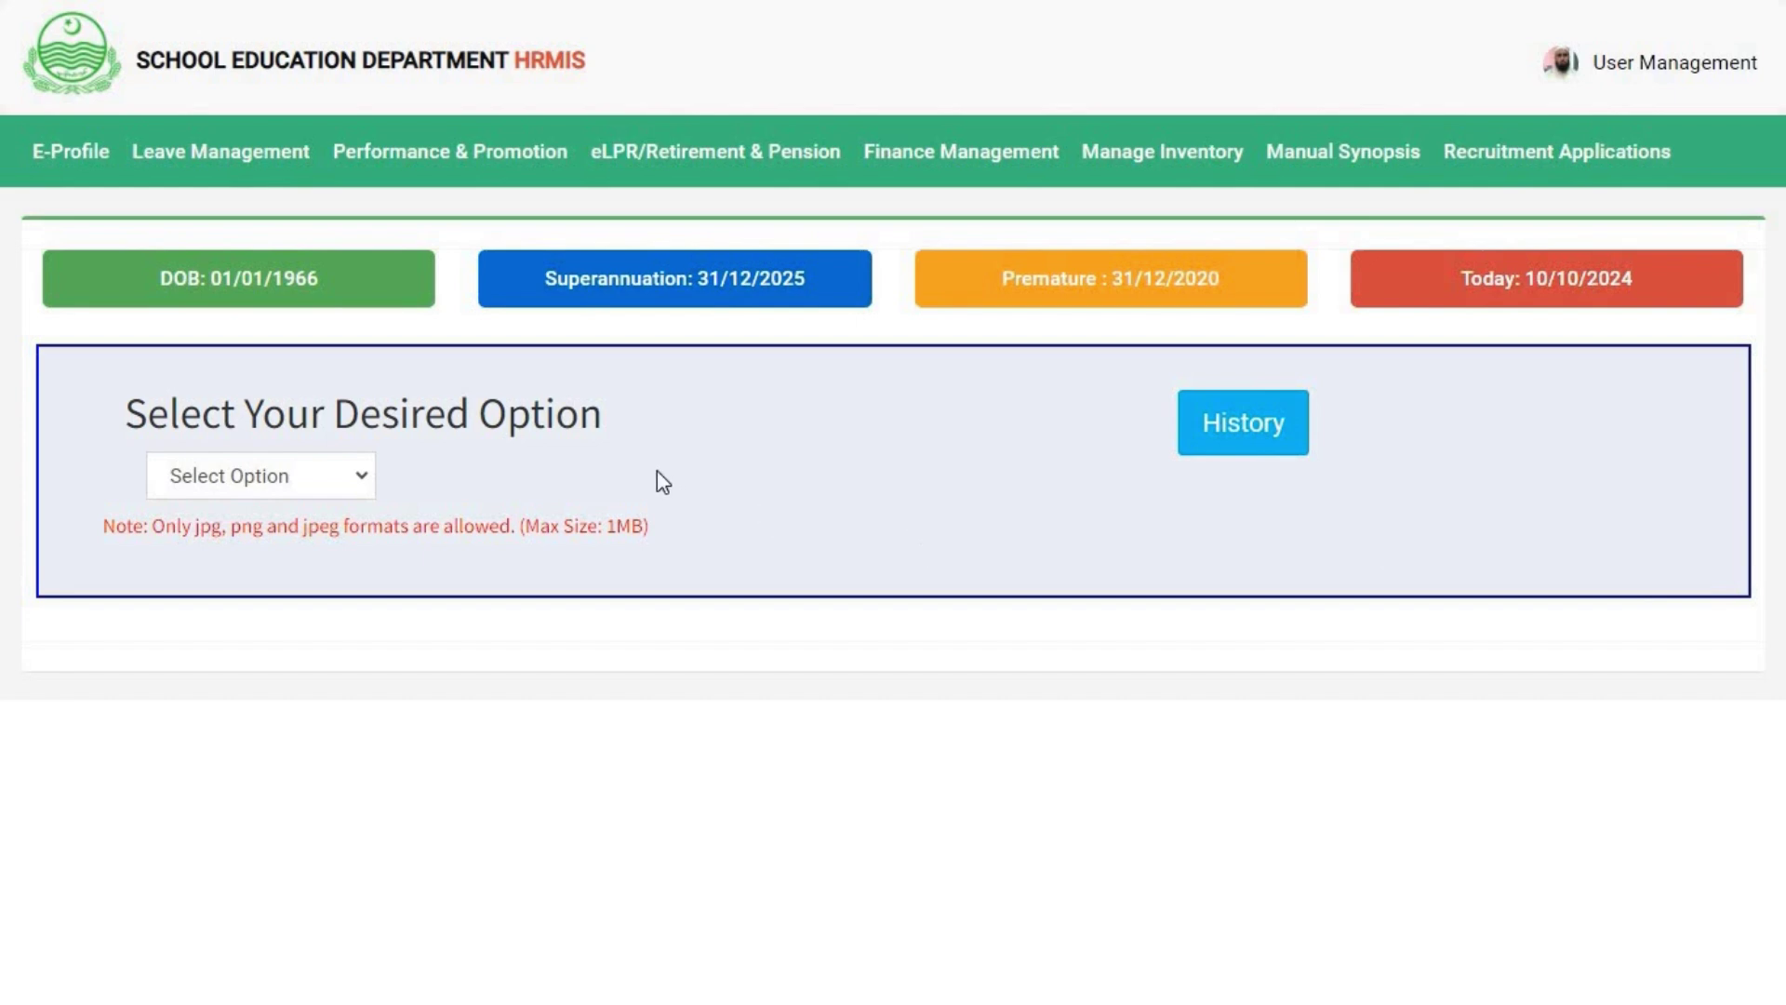
Select LPR as the desired option with the Premature LPR type and bring up its required documents
left_click(342, 473)
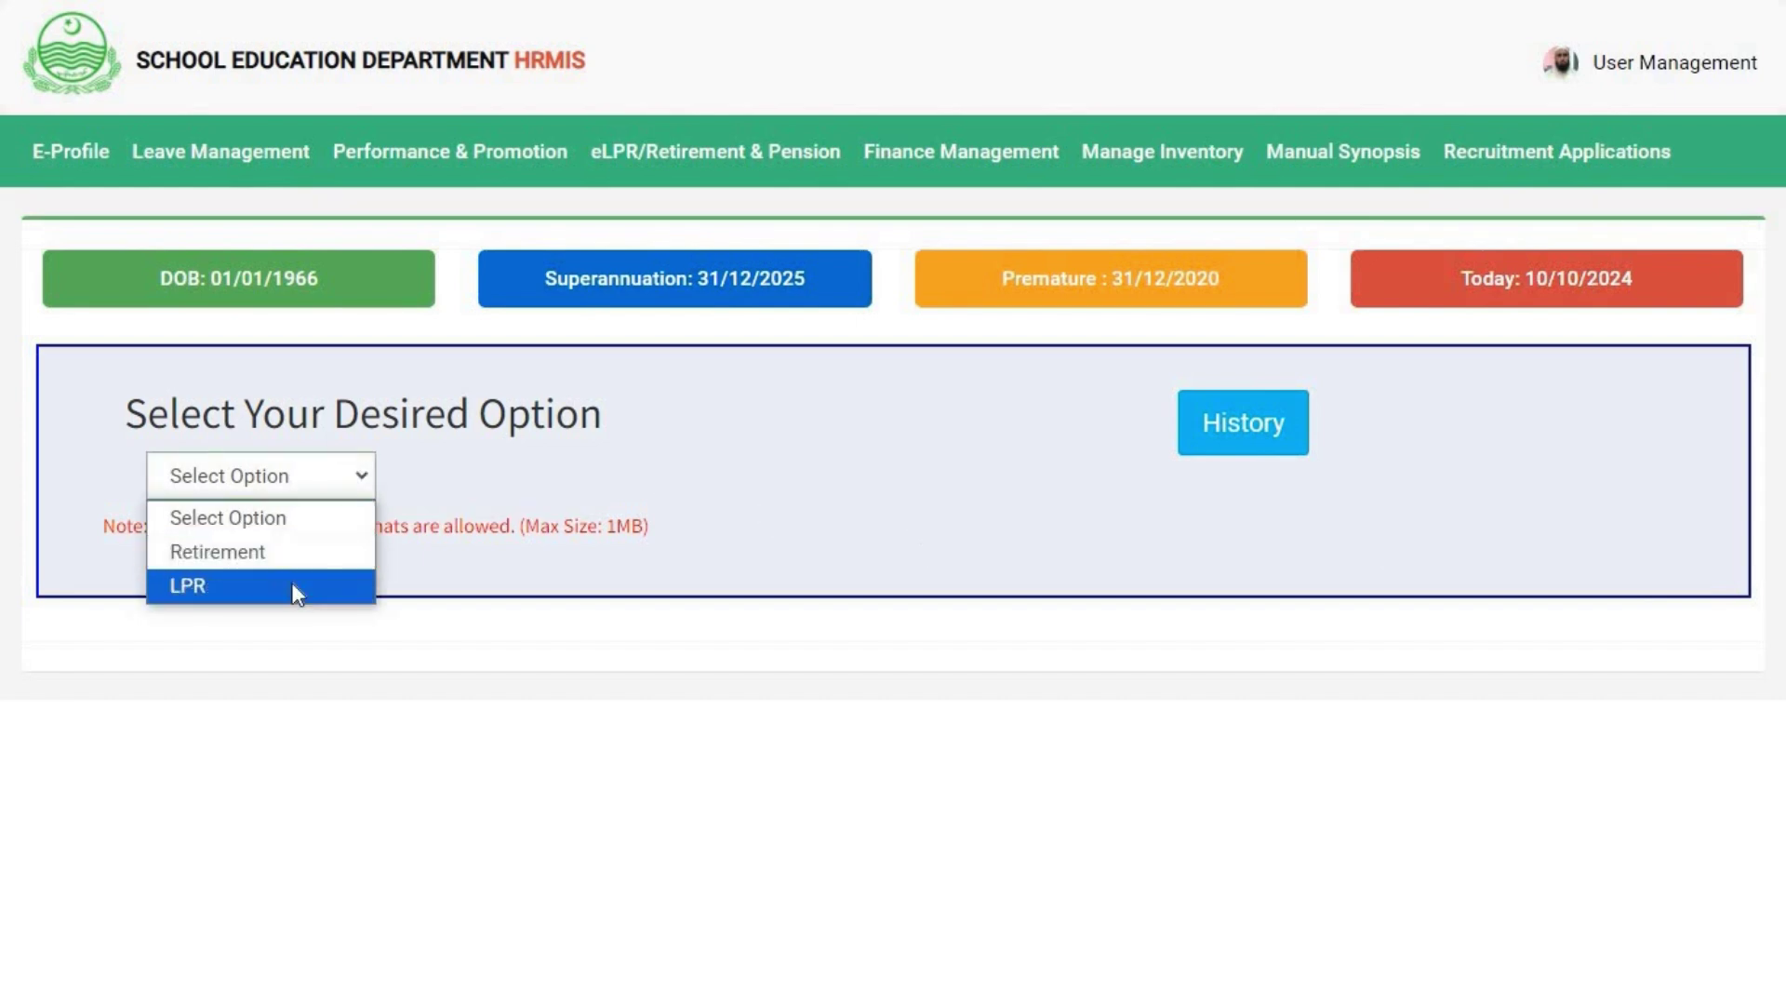
left_click(296, 593)
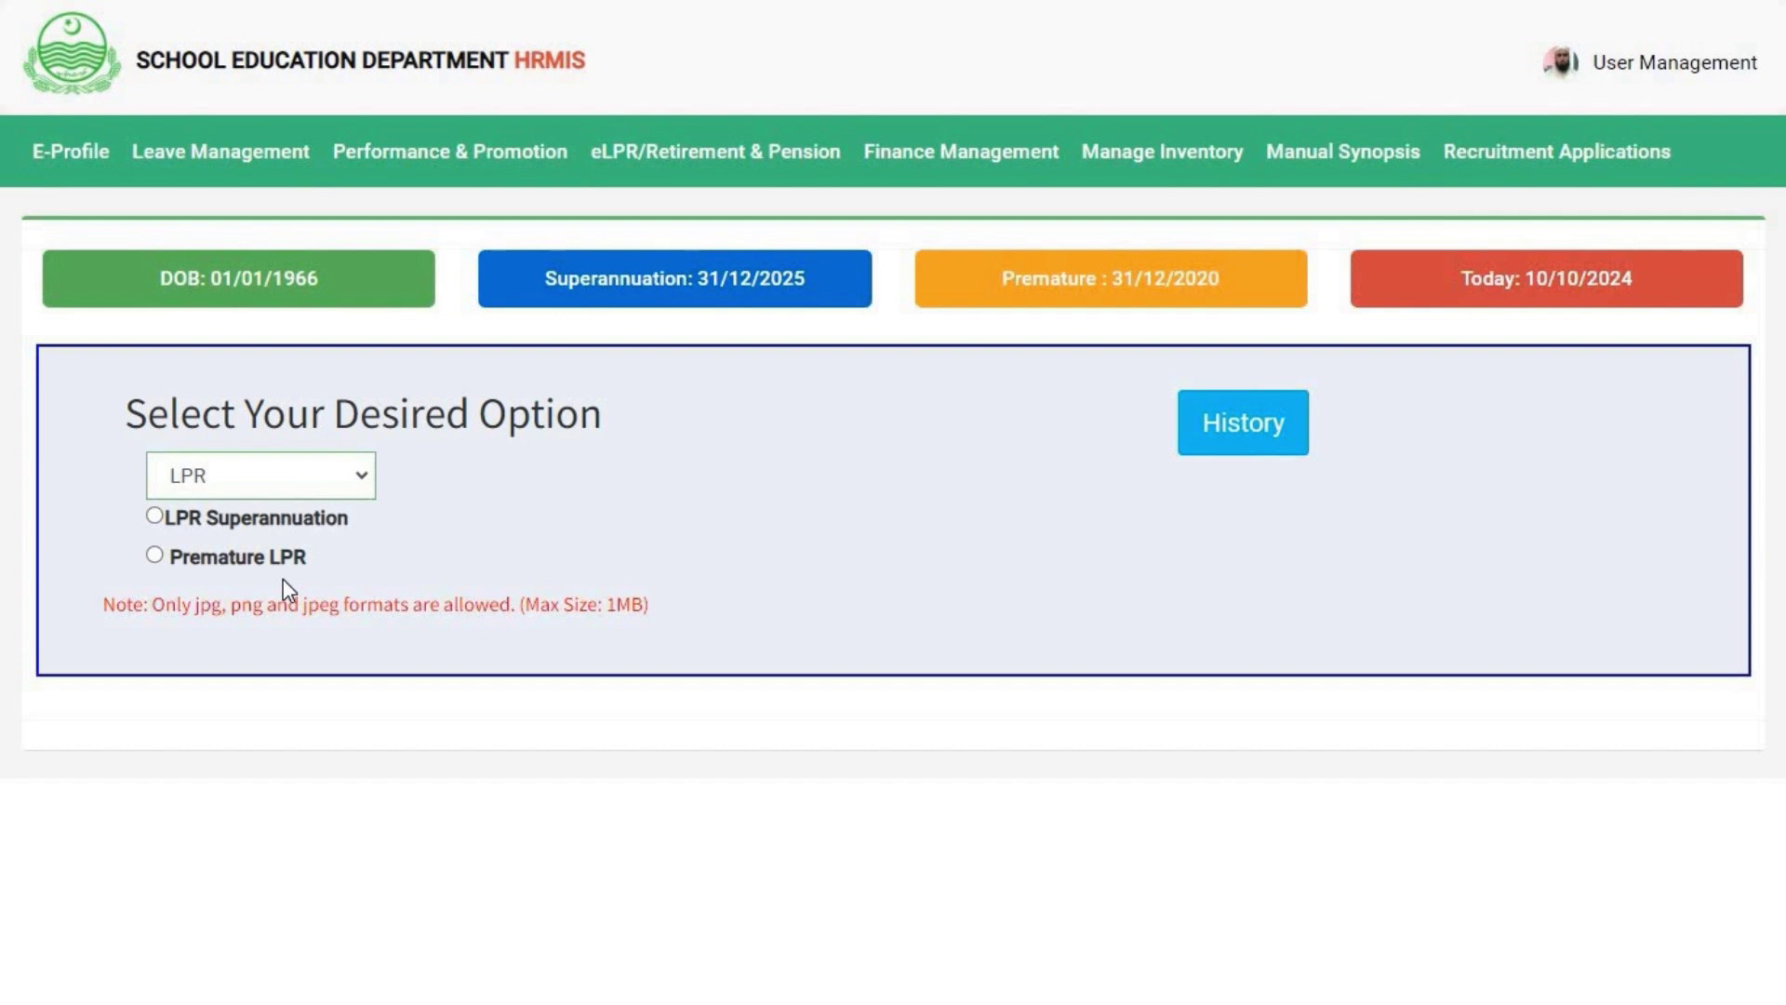
left_click(269, 558)
scroll(1781, 372, "down", 1)
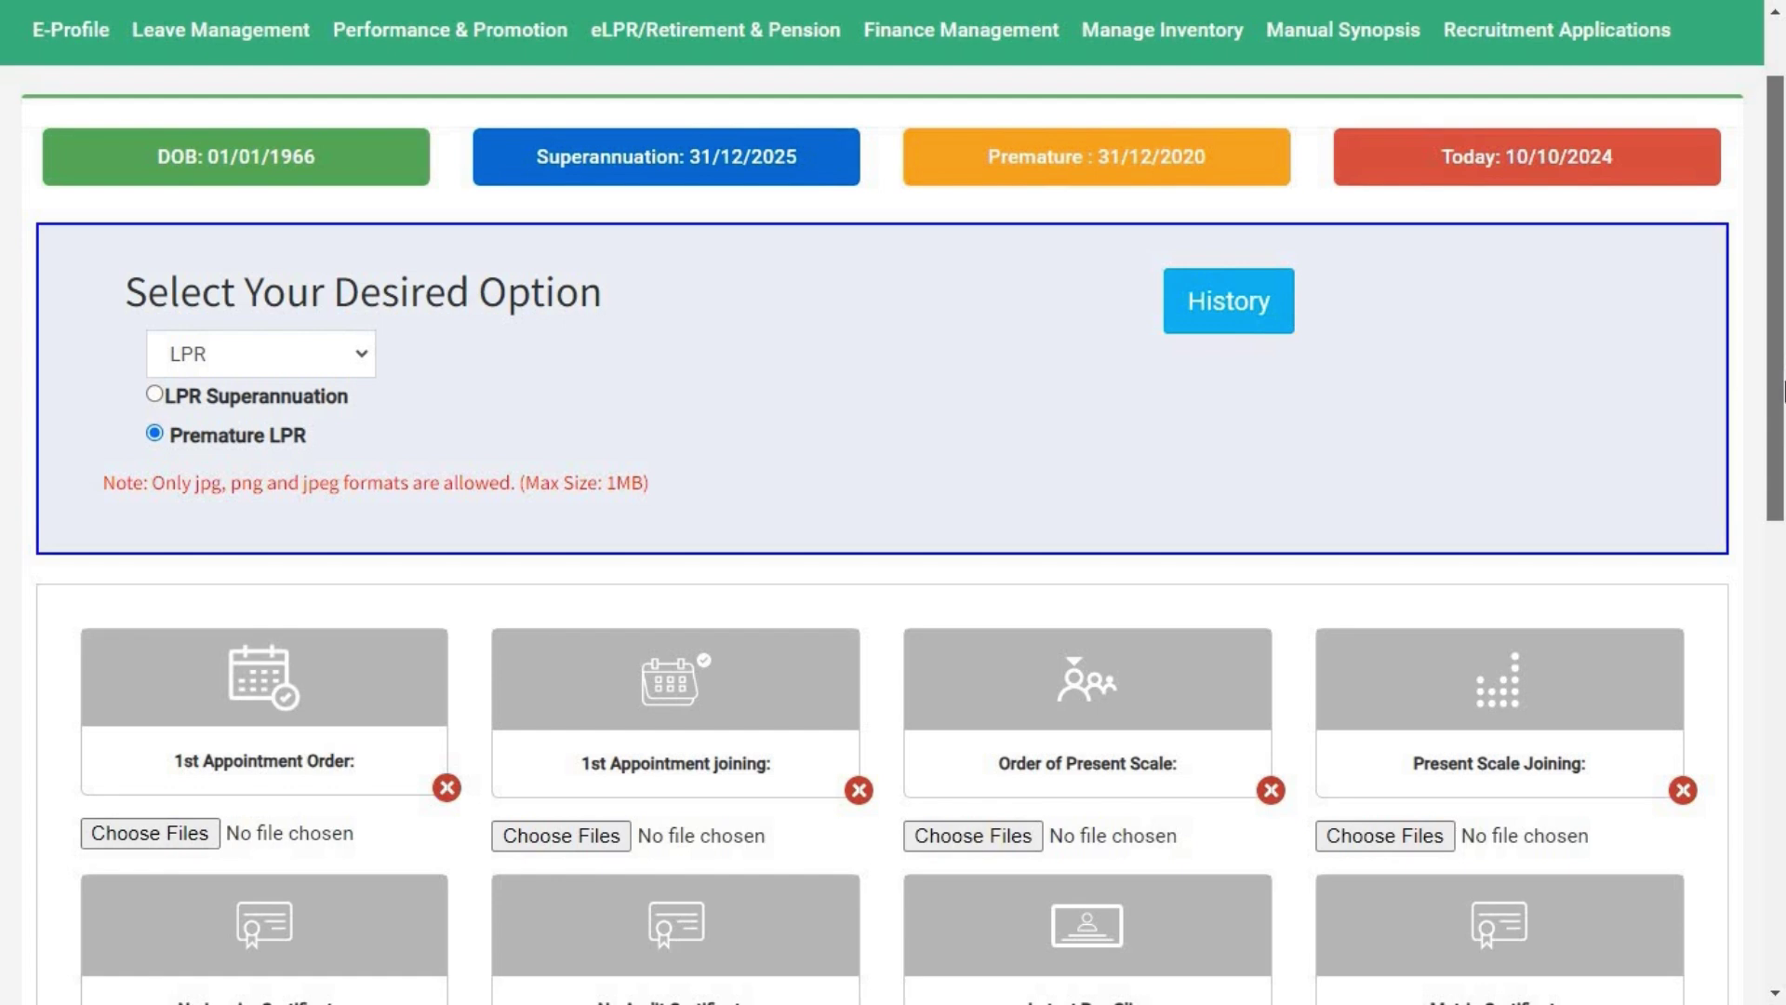
scroll(758, 732, "down", 10)
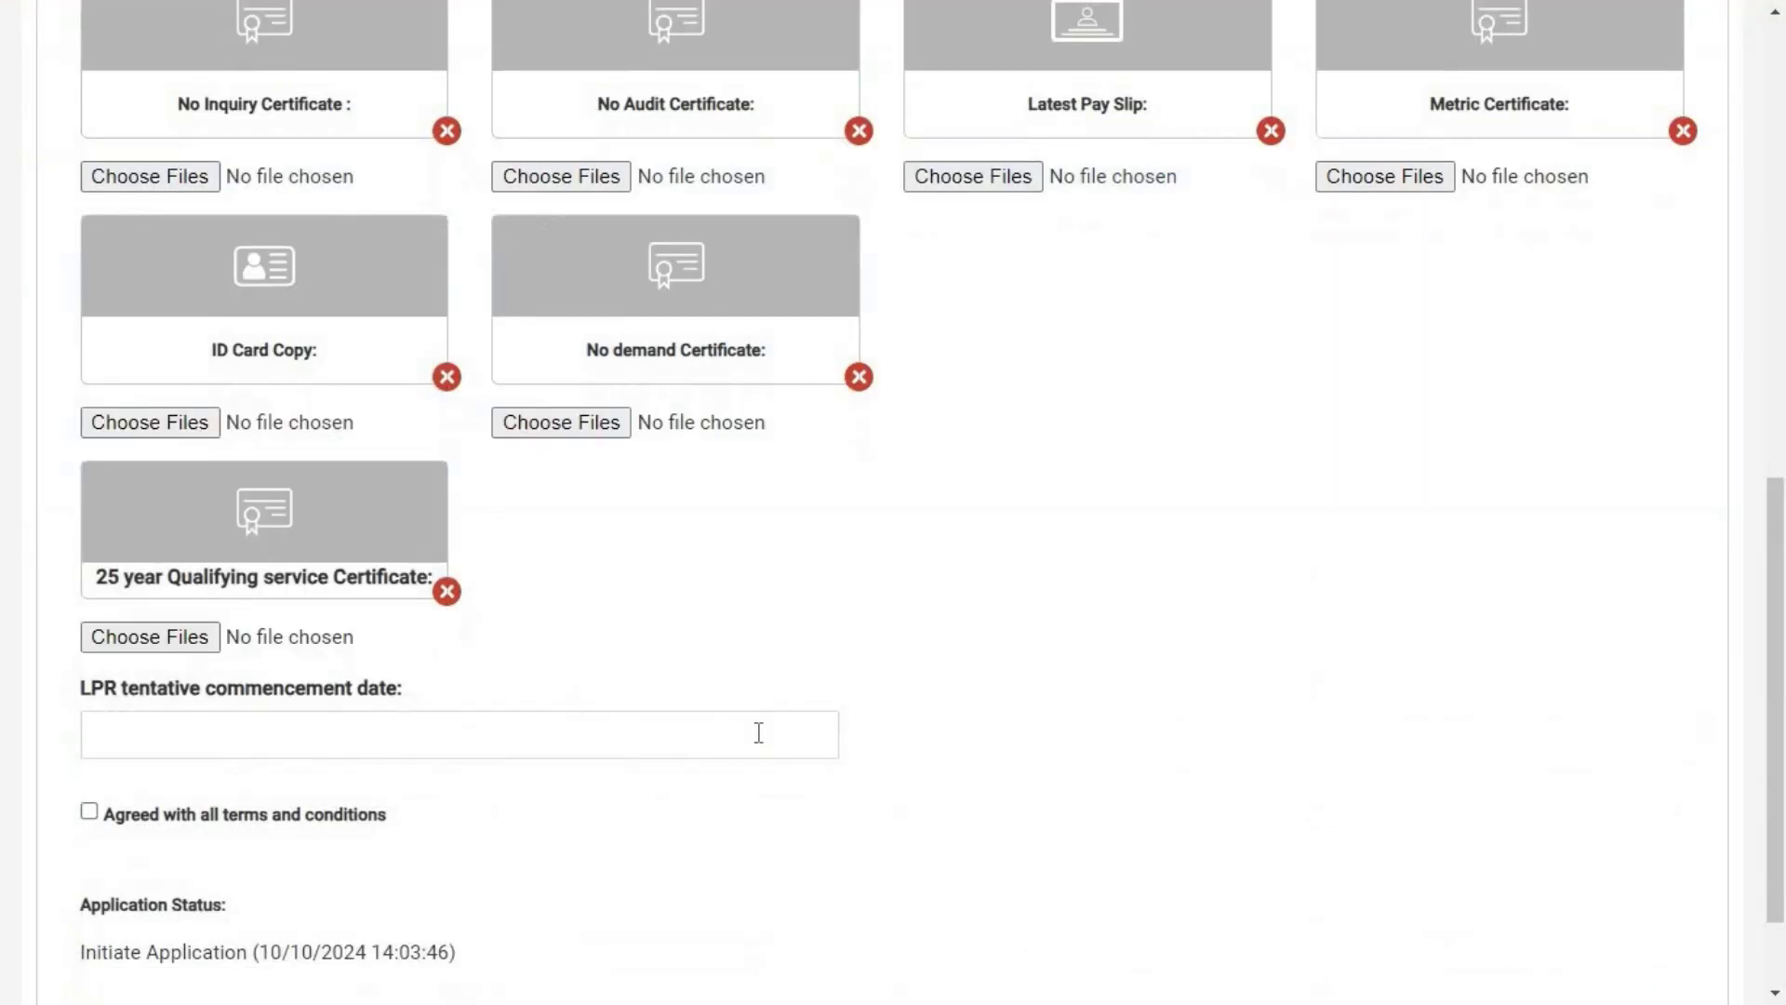
Try to set the LPR tentative commencement date to 1 January 2025 on the Premature LPR form
left_click(758, 732)
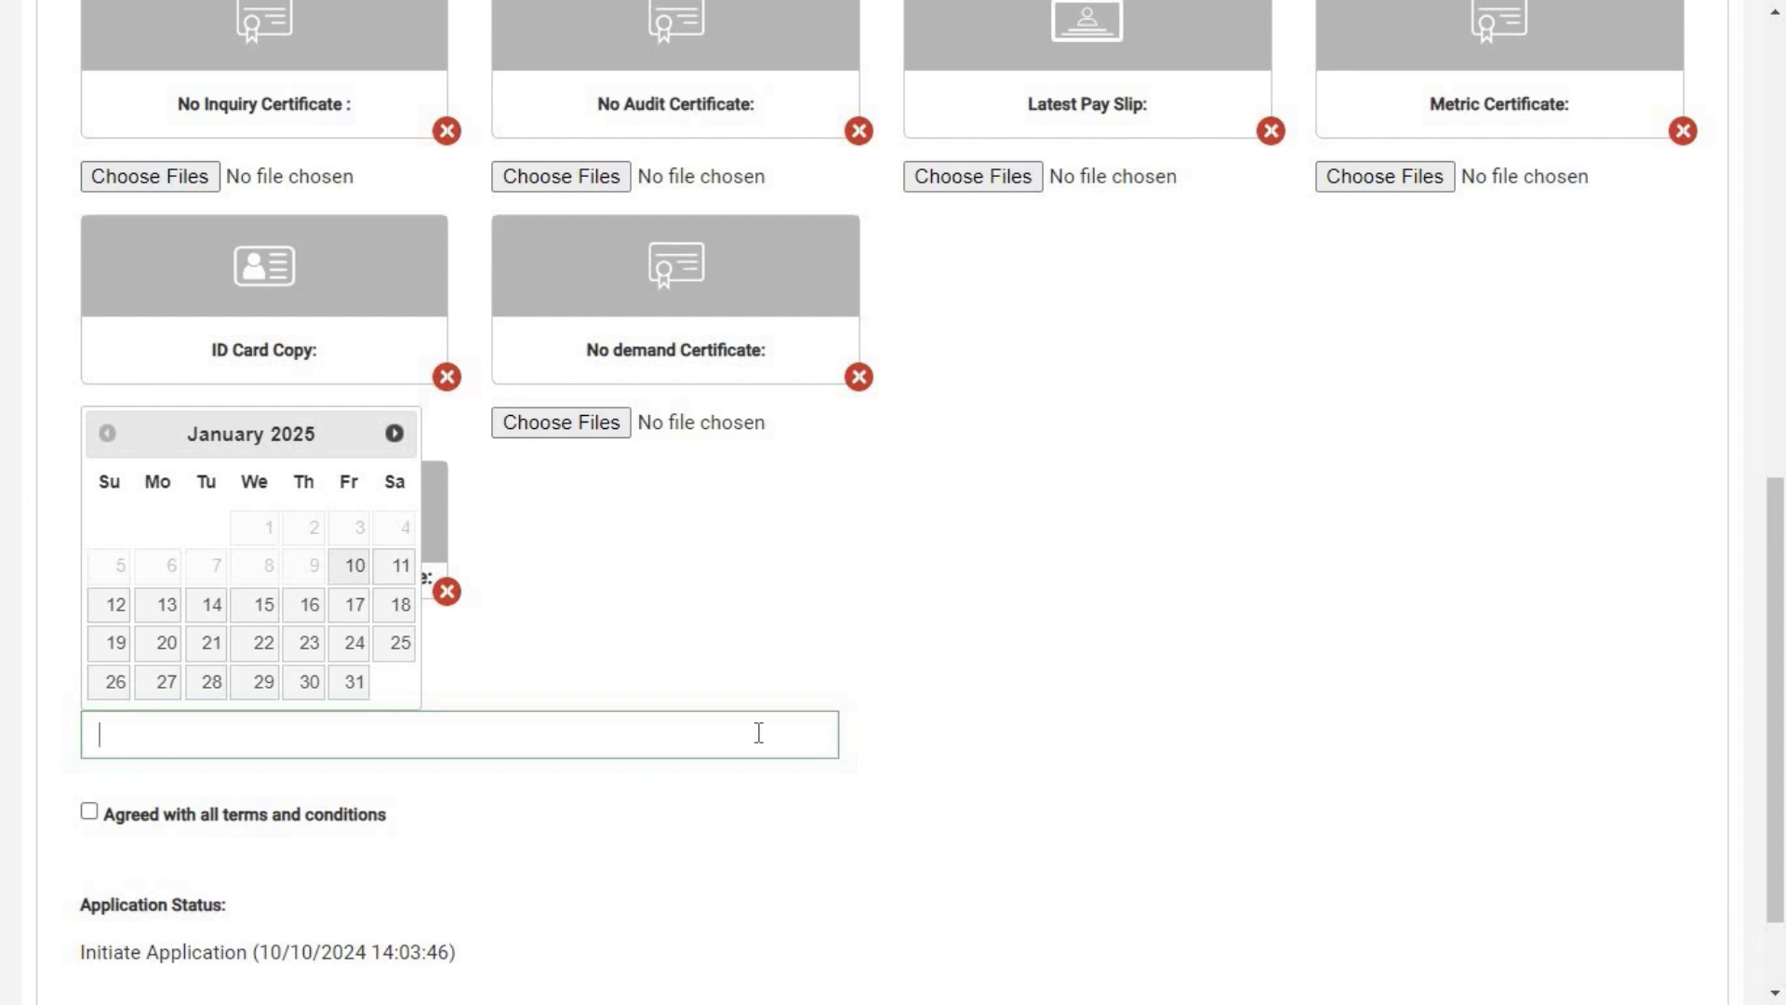
left_click(957, 628)
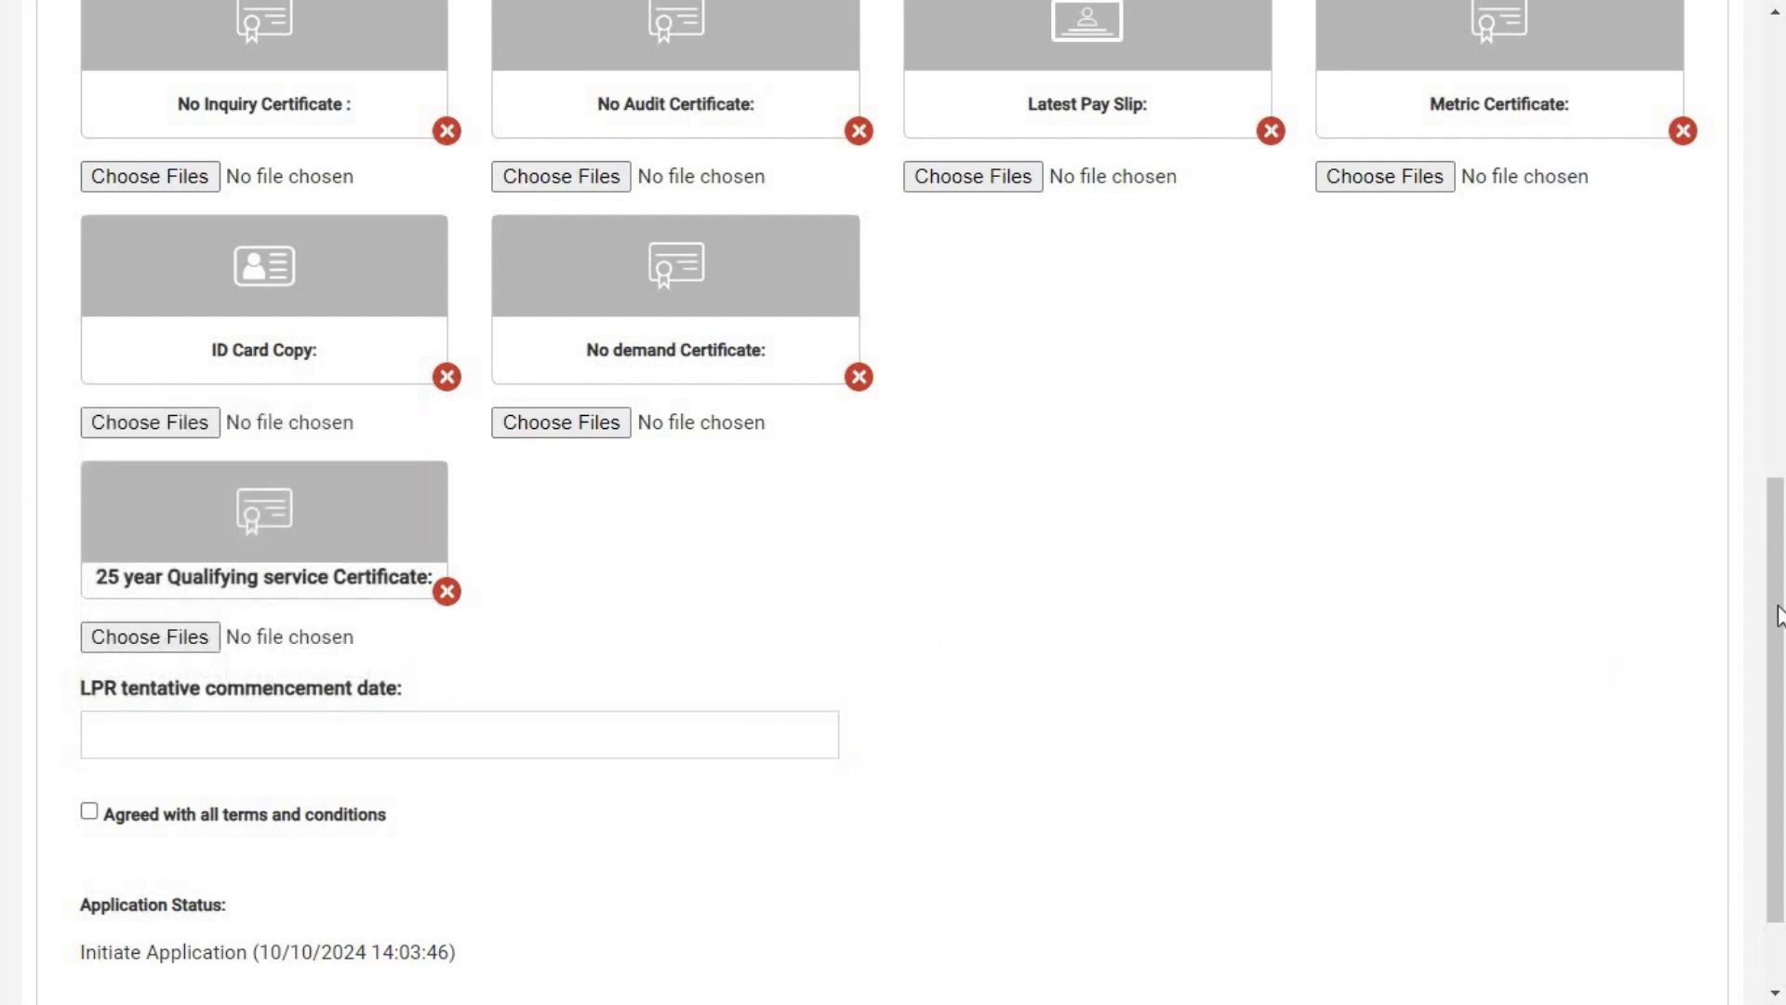
left_click(758, 733)
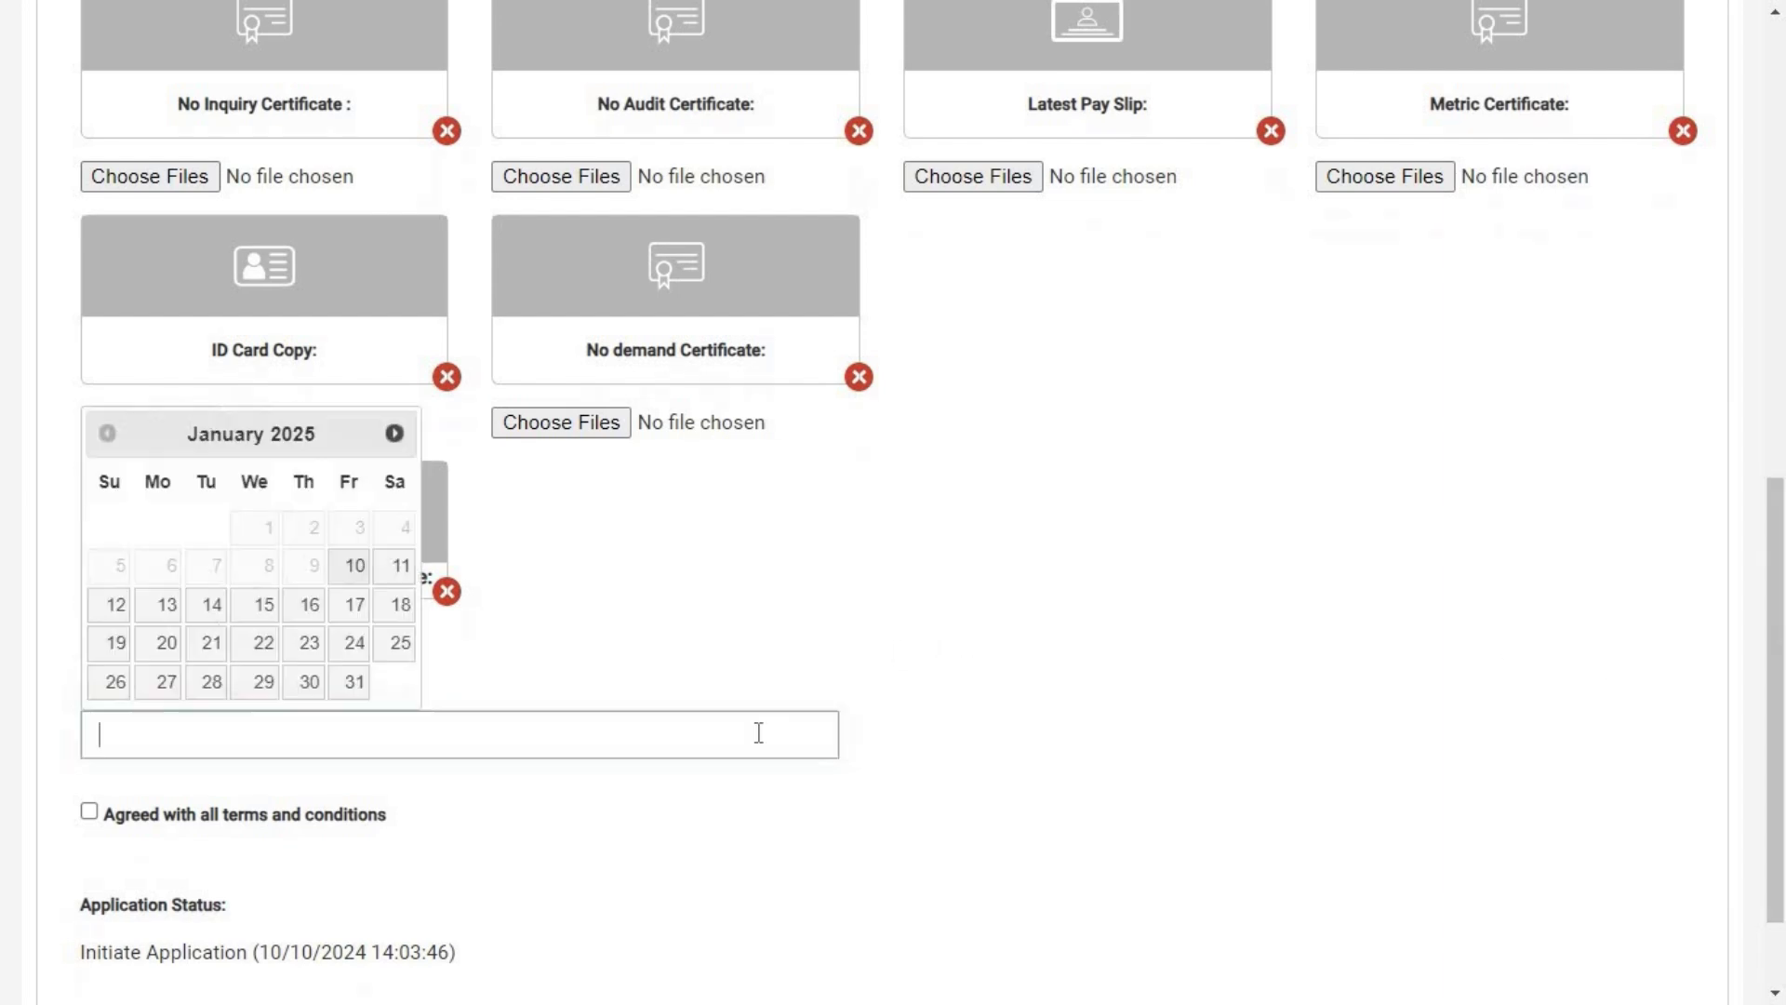
scroll(758, 733, "down", 3)
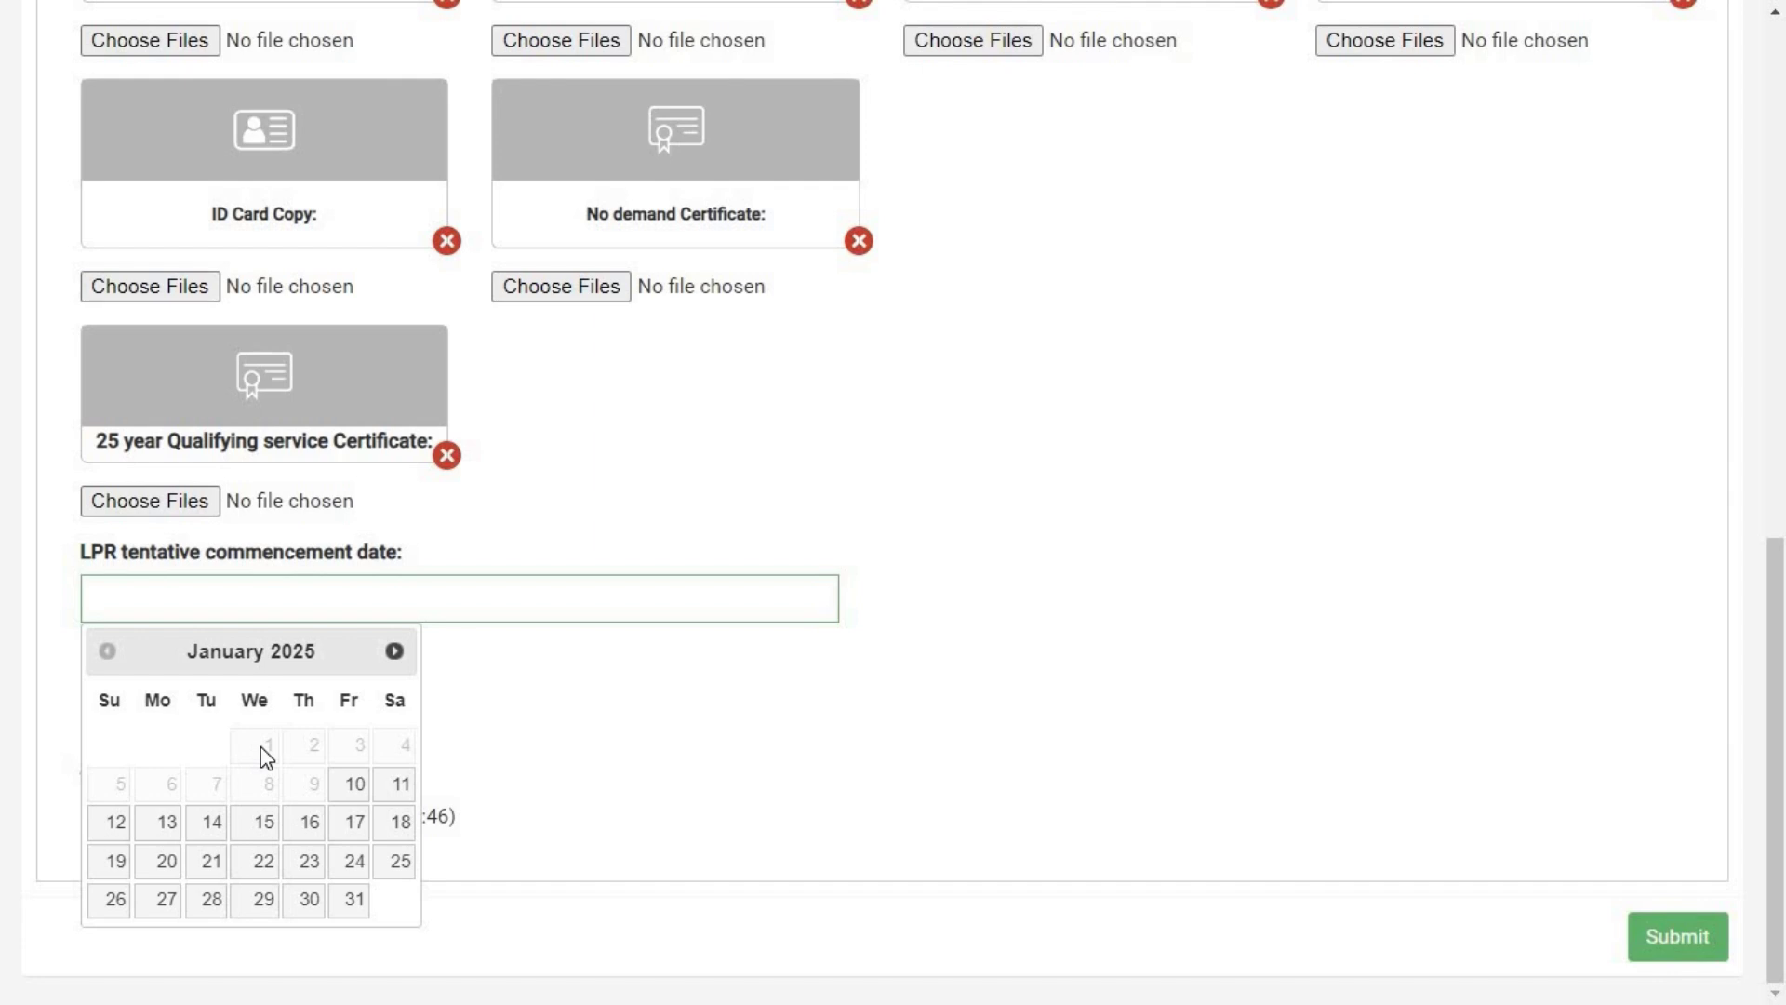
left_click(260, 746)
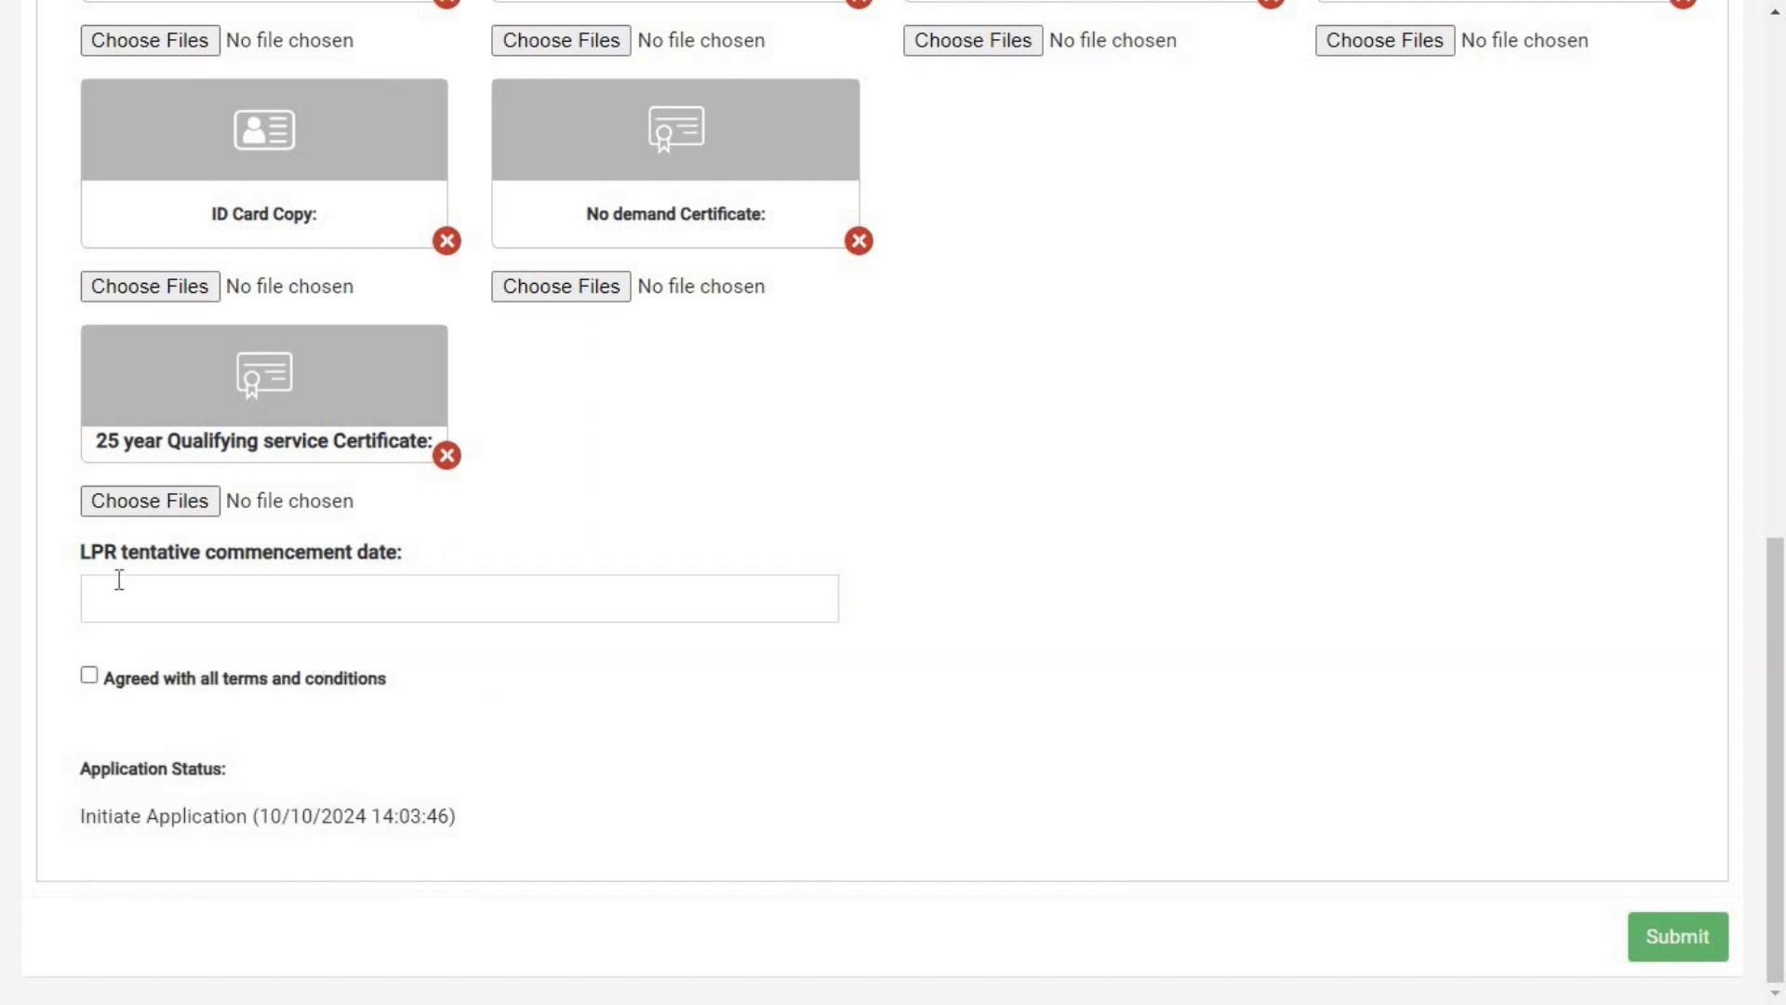
left_click(394, 595)
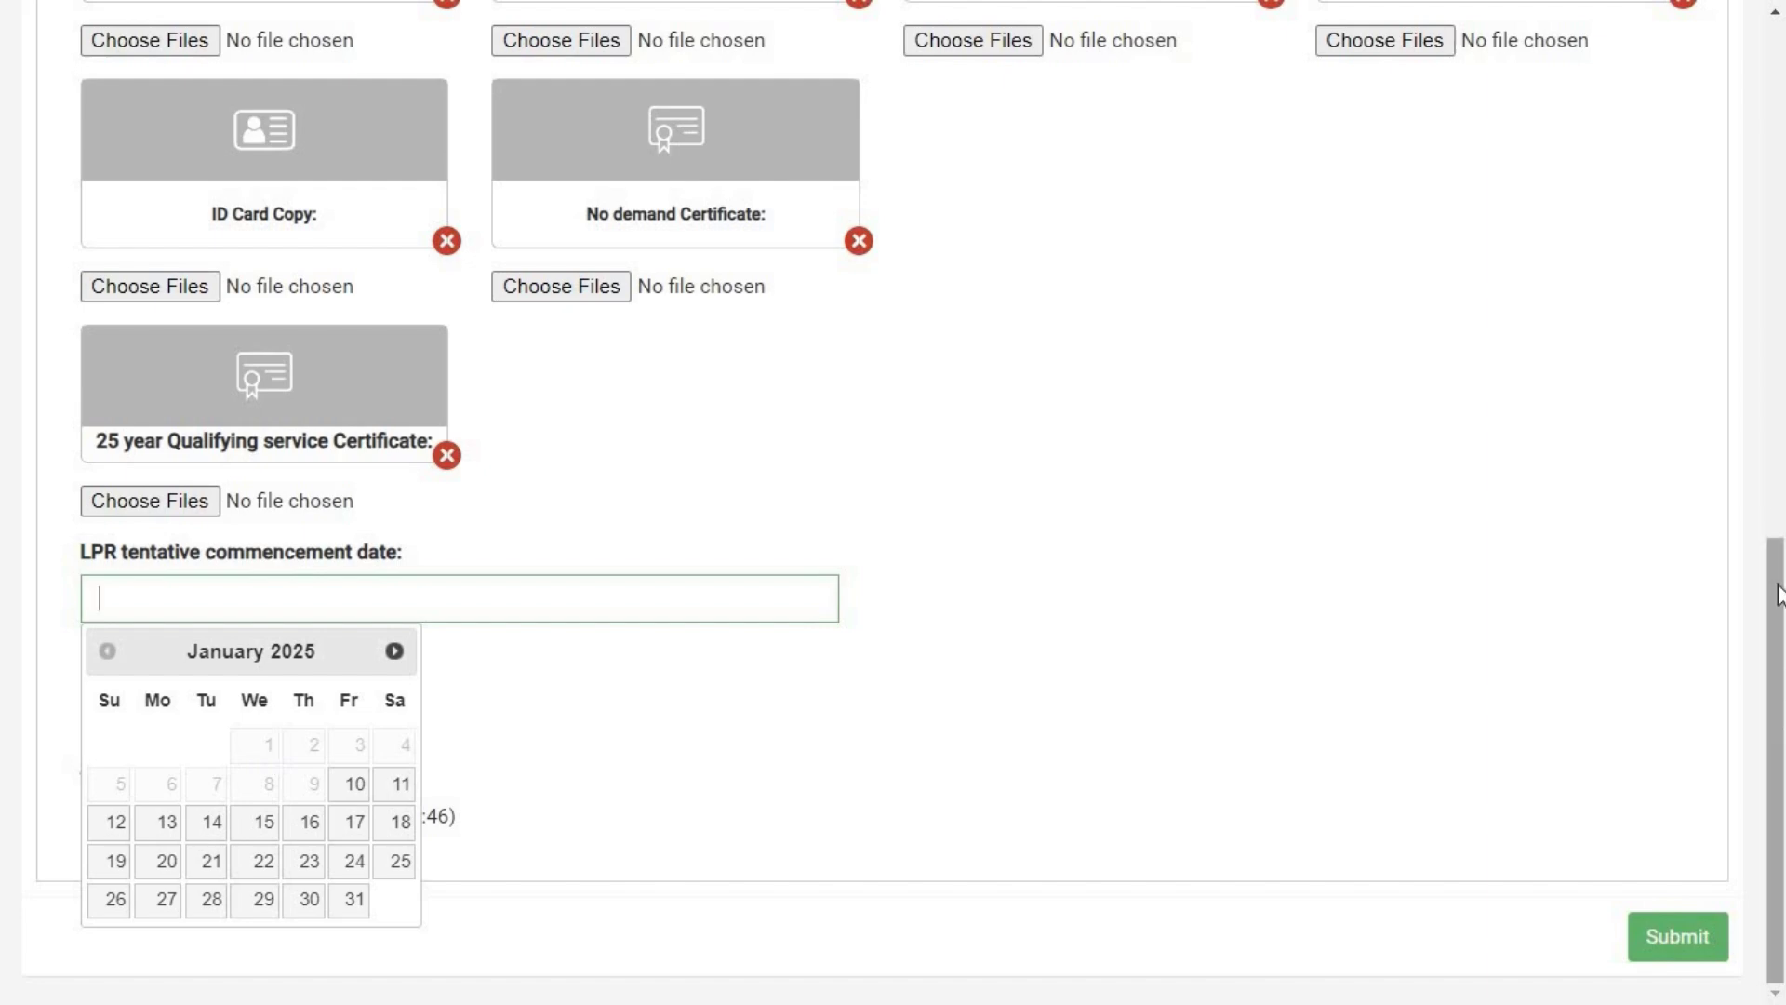
scroll(1777, 465, "up", 15)
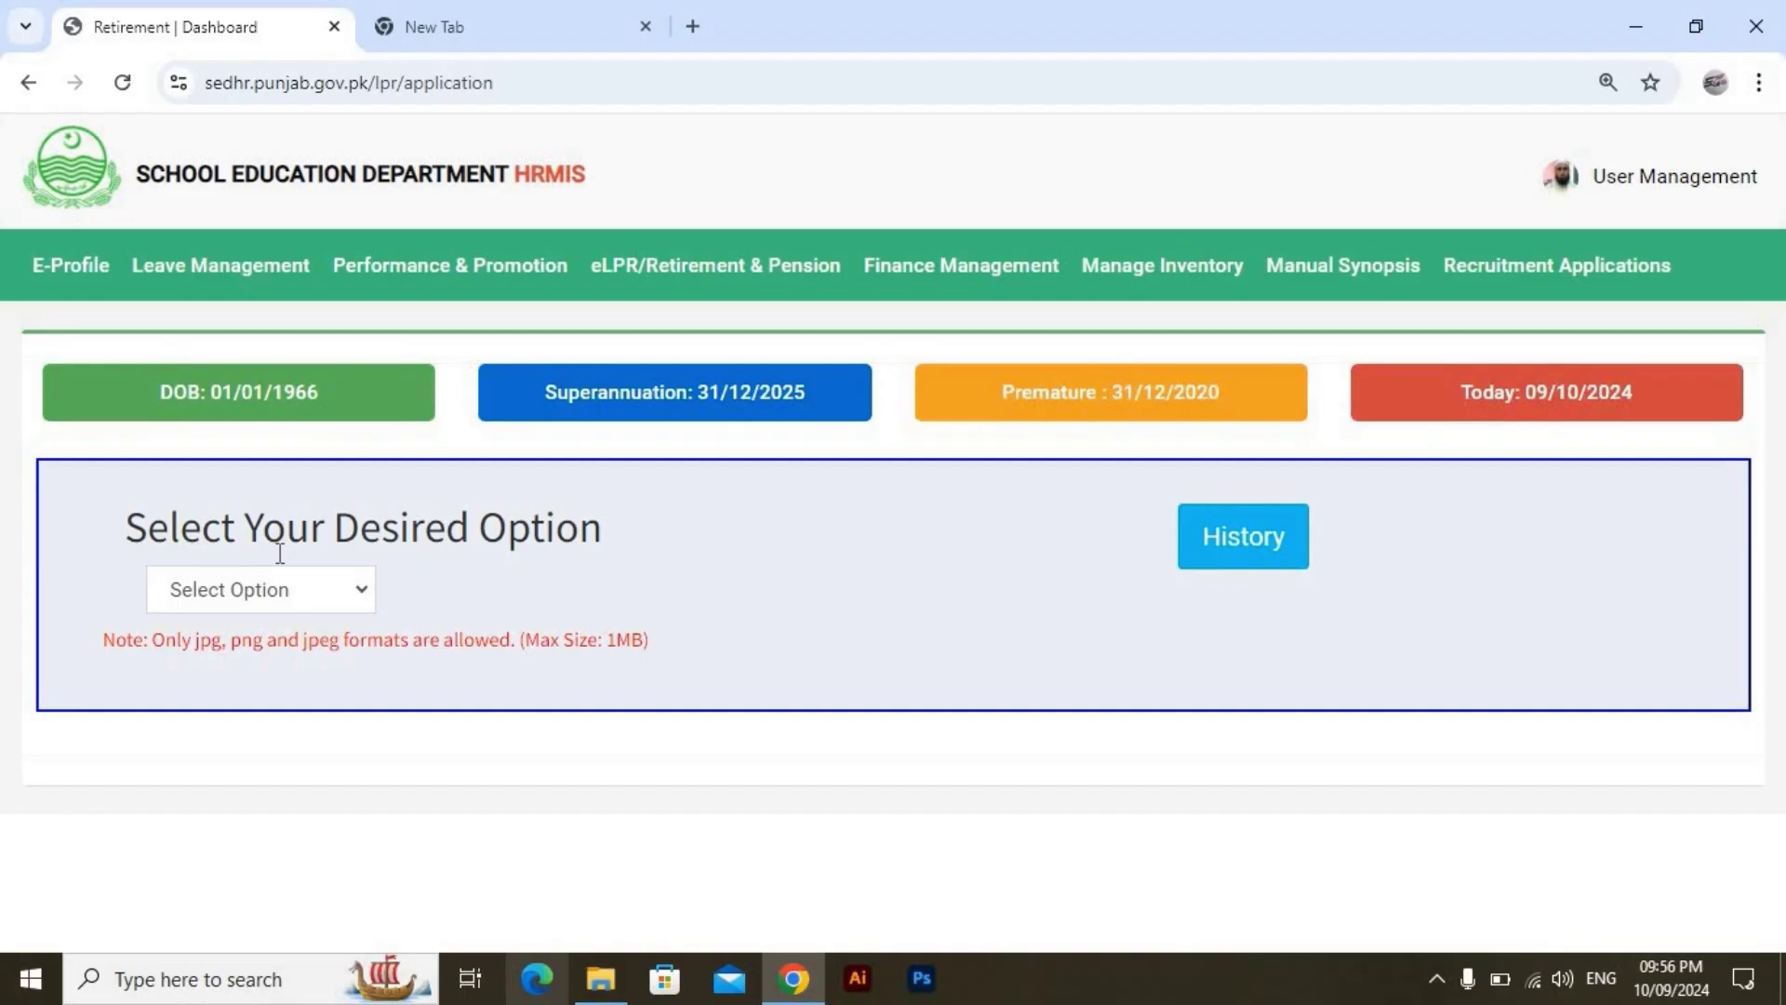
Select LPR as the desired option with the LPR Superannuation type
left_click(367, 605)
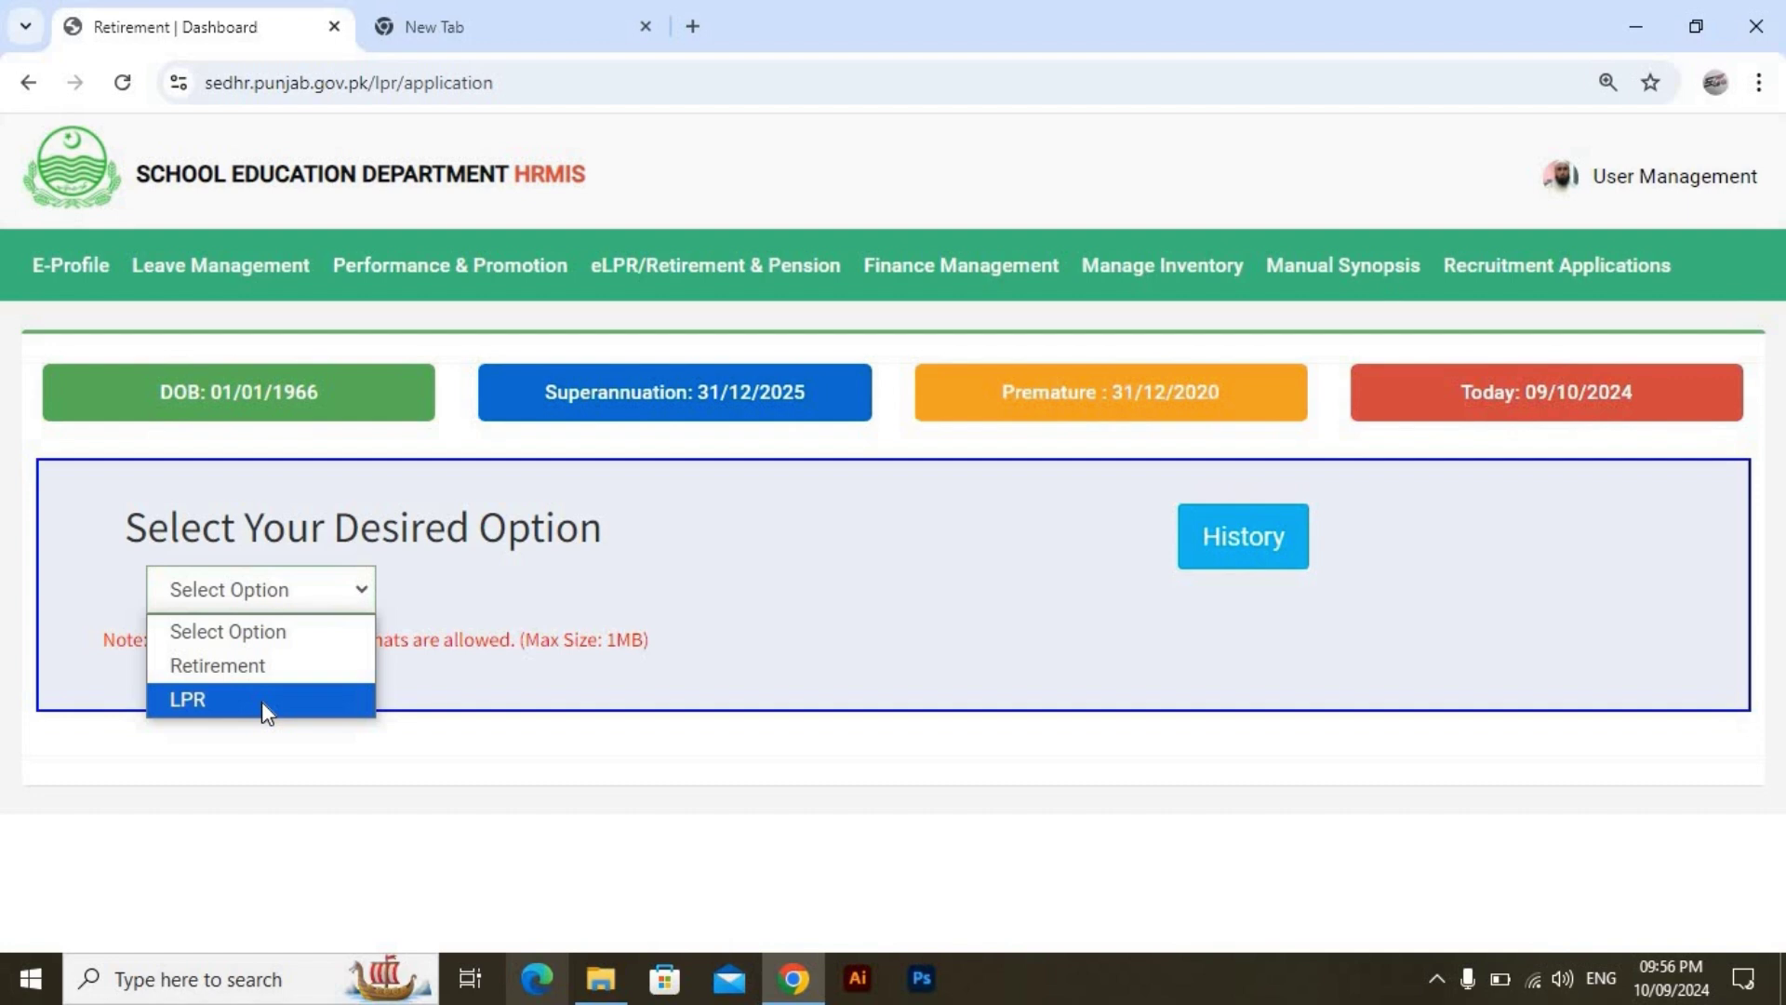
left_click(260, 701)
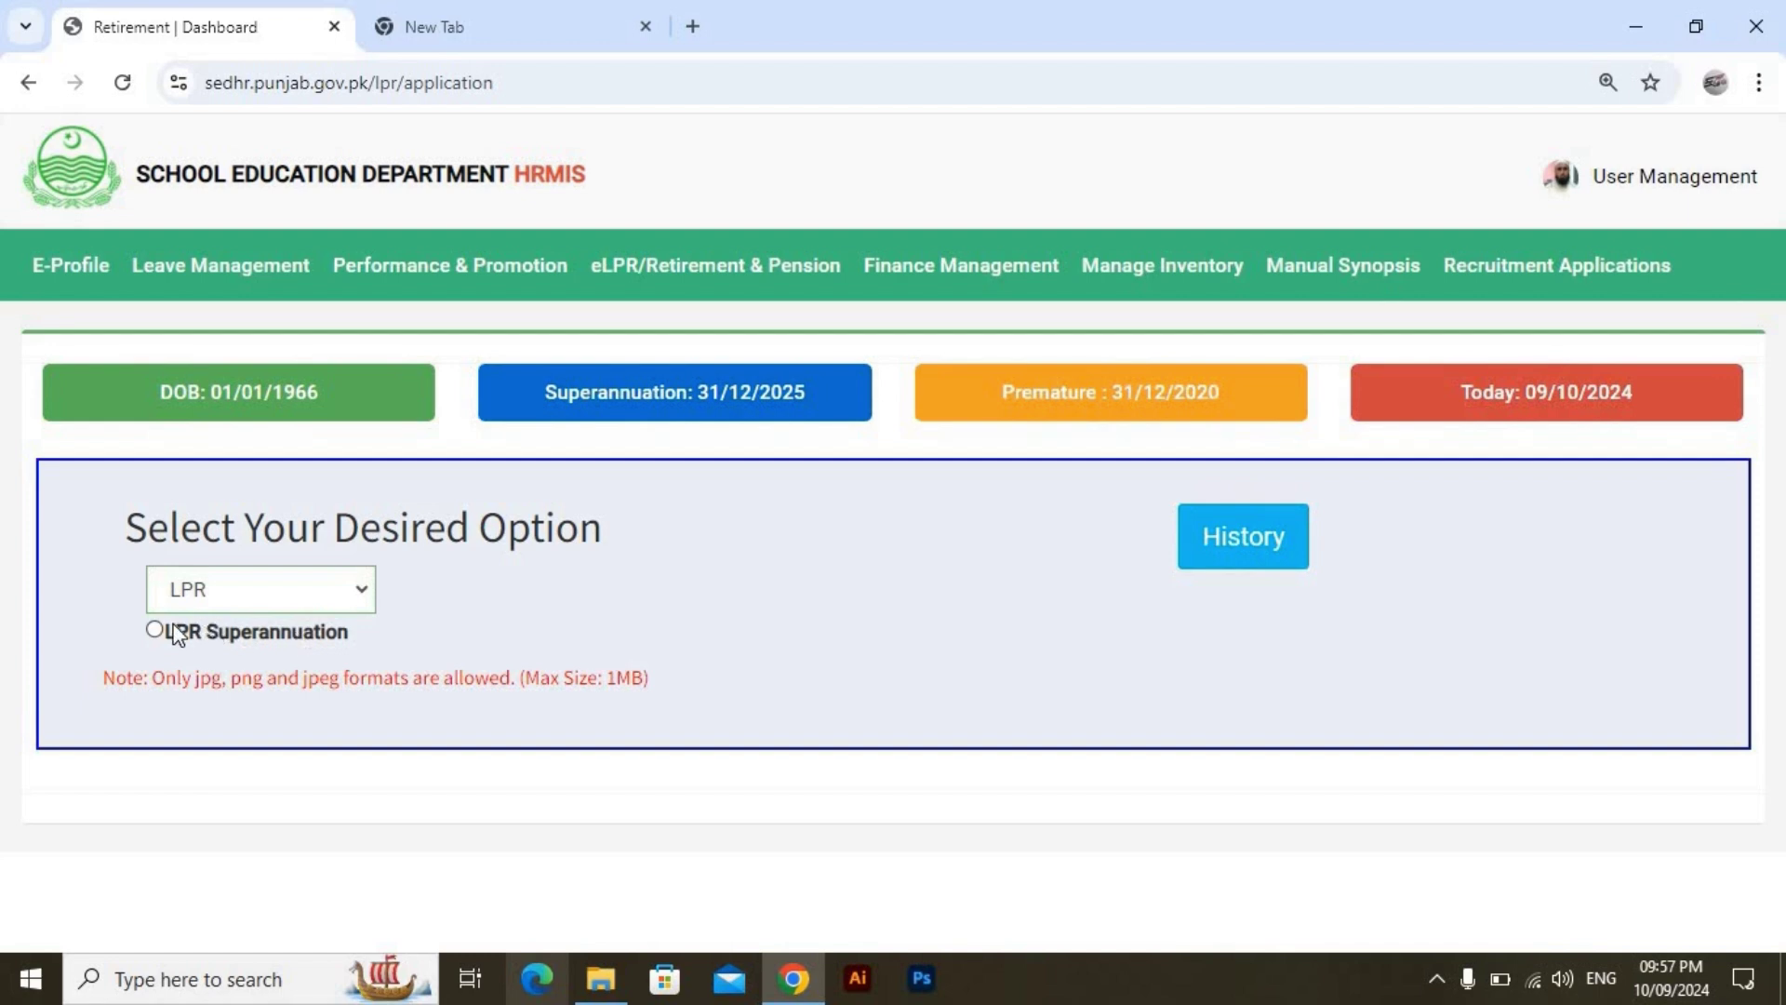
left_click(197, 638)
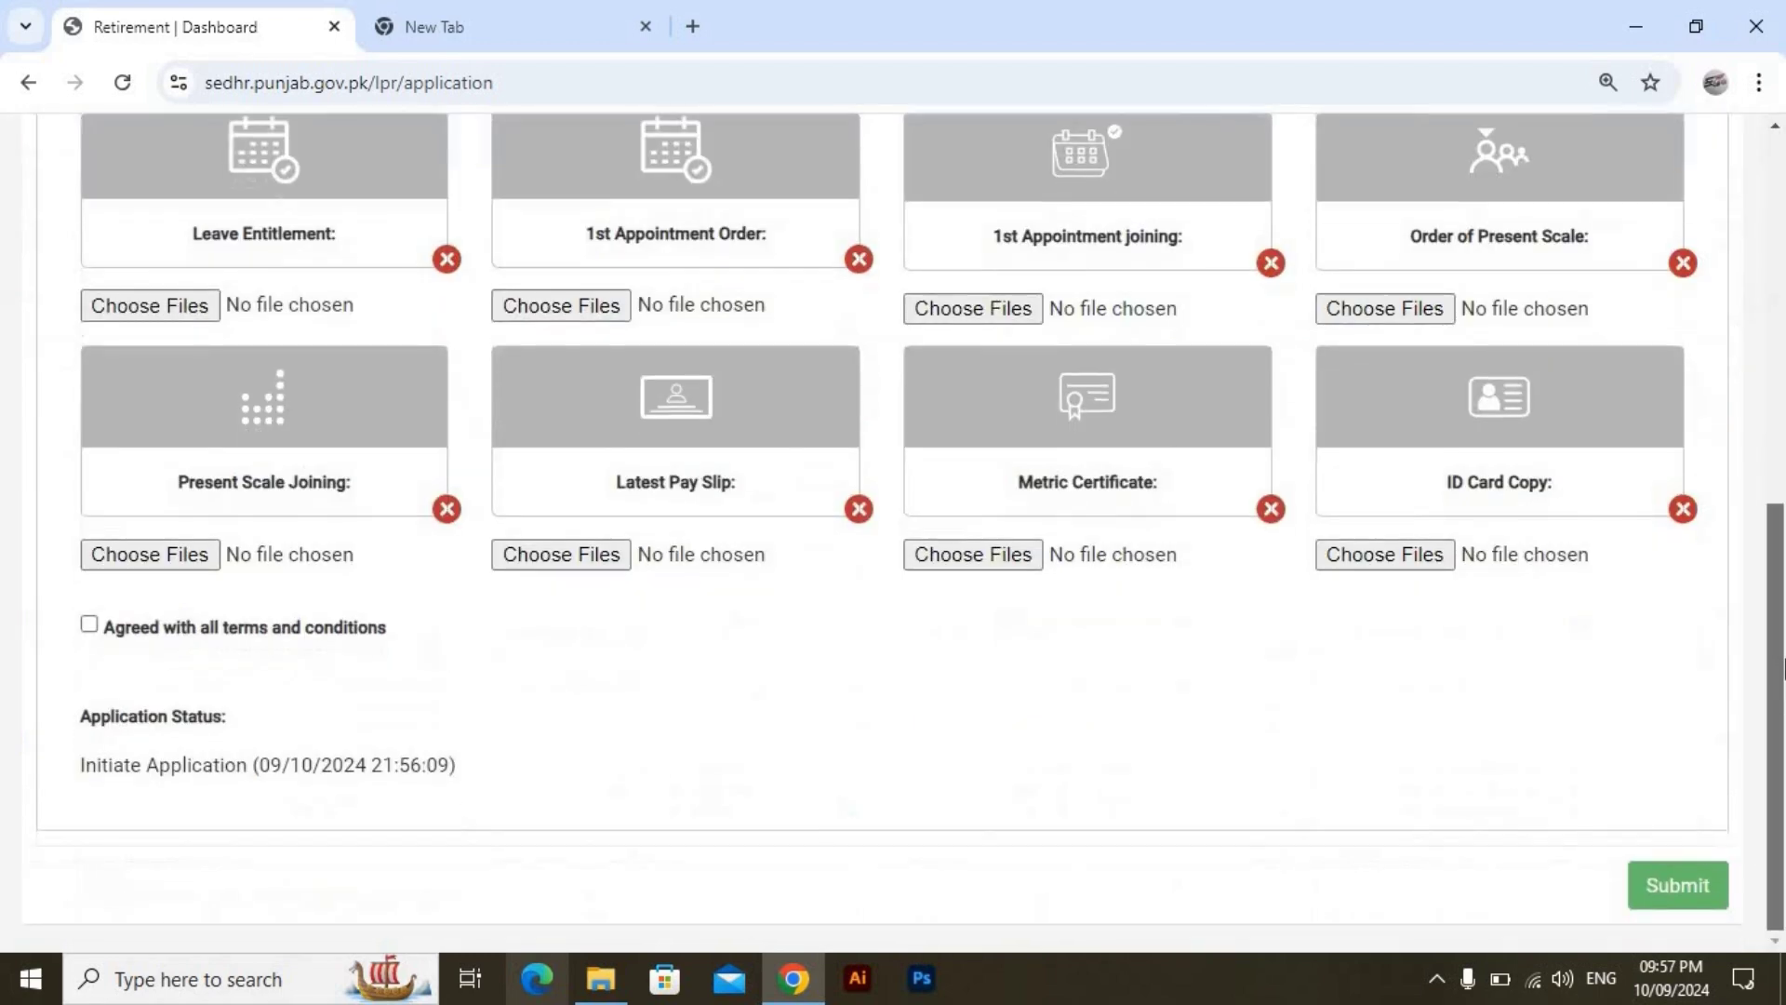
Attach the 1st appointment order and joining, present scale order and joining, latest pay slip and metric certificate JPG files to their matching document fields
scroll(1782, 684, "down", 1)
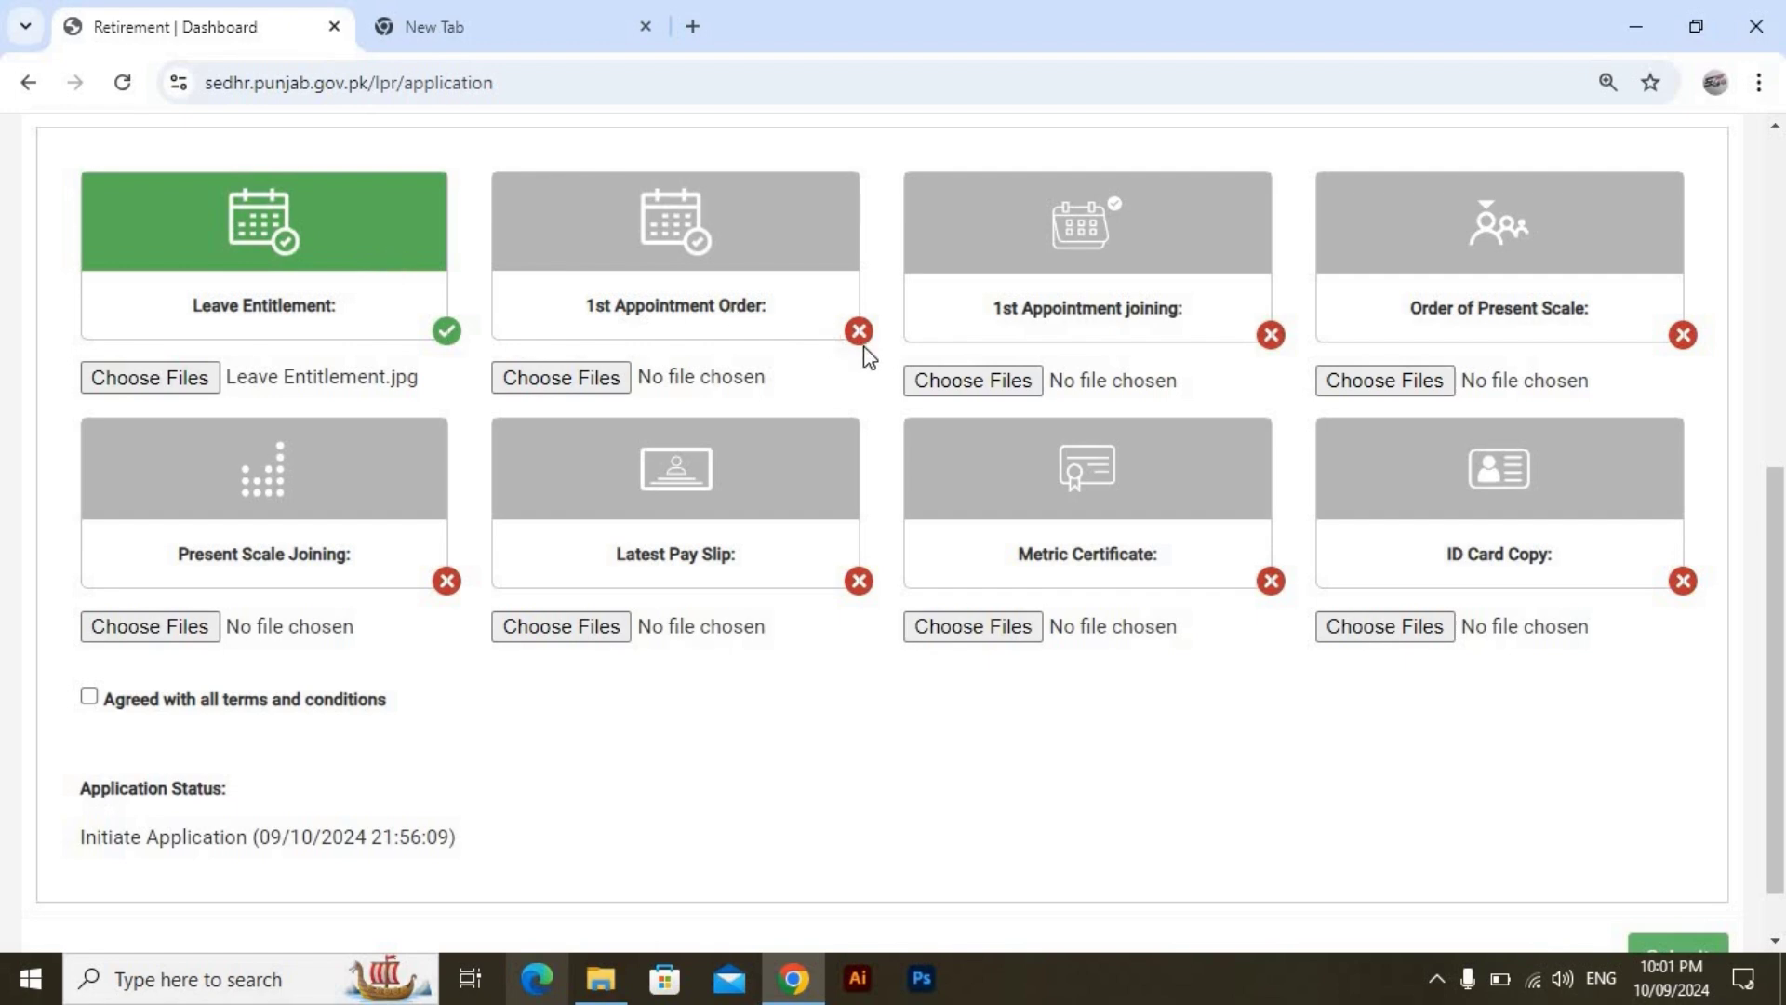
left_click(610, 389)
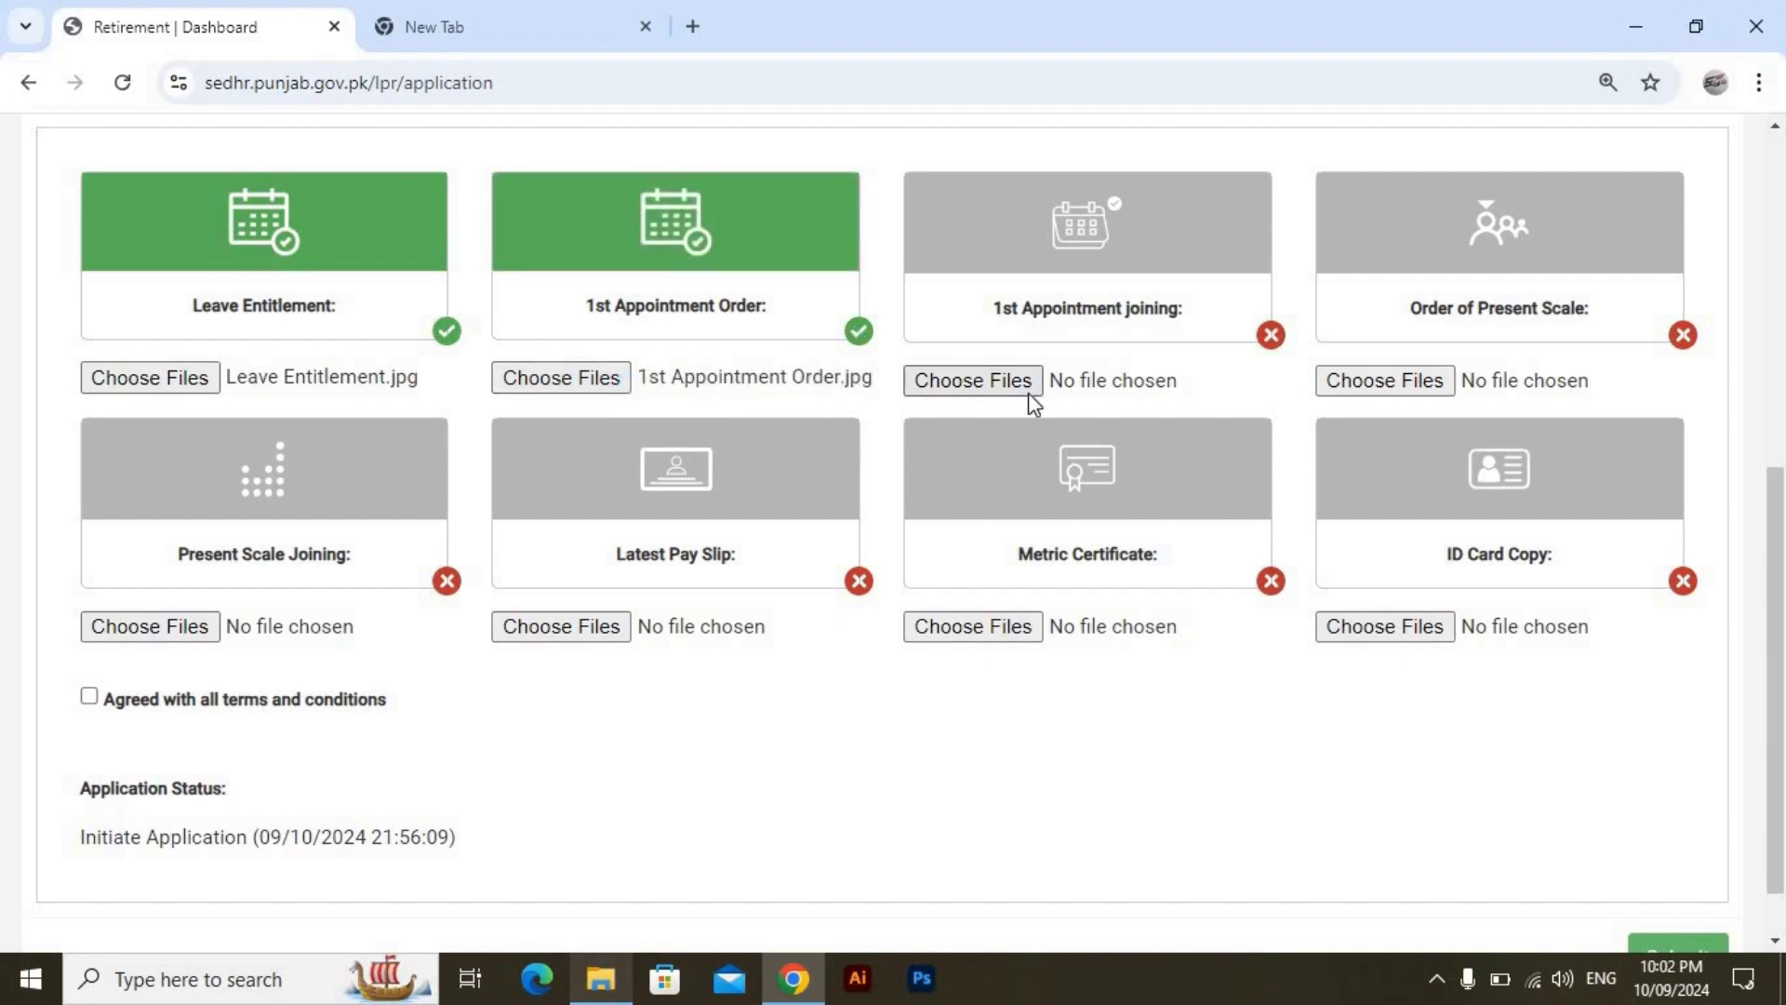
left_click(1029, 393)
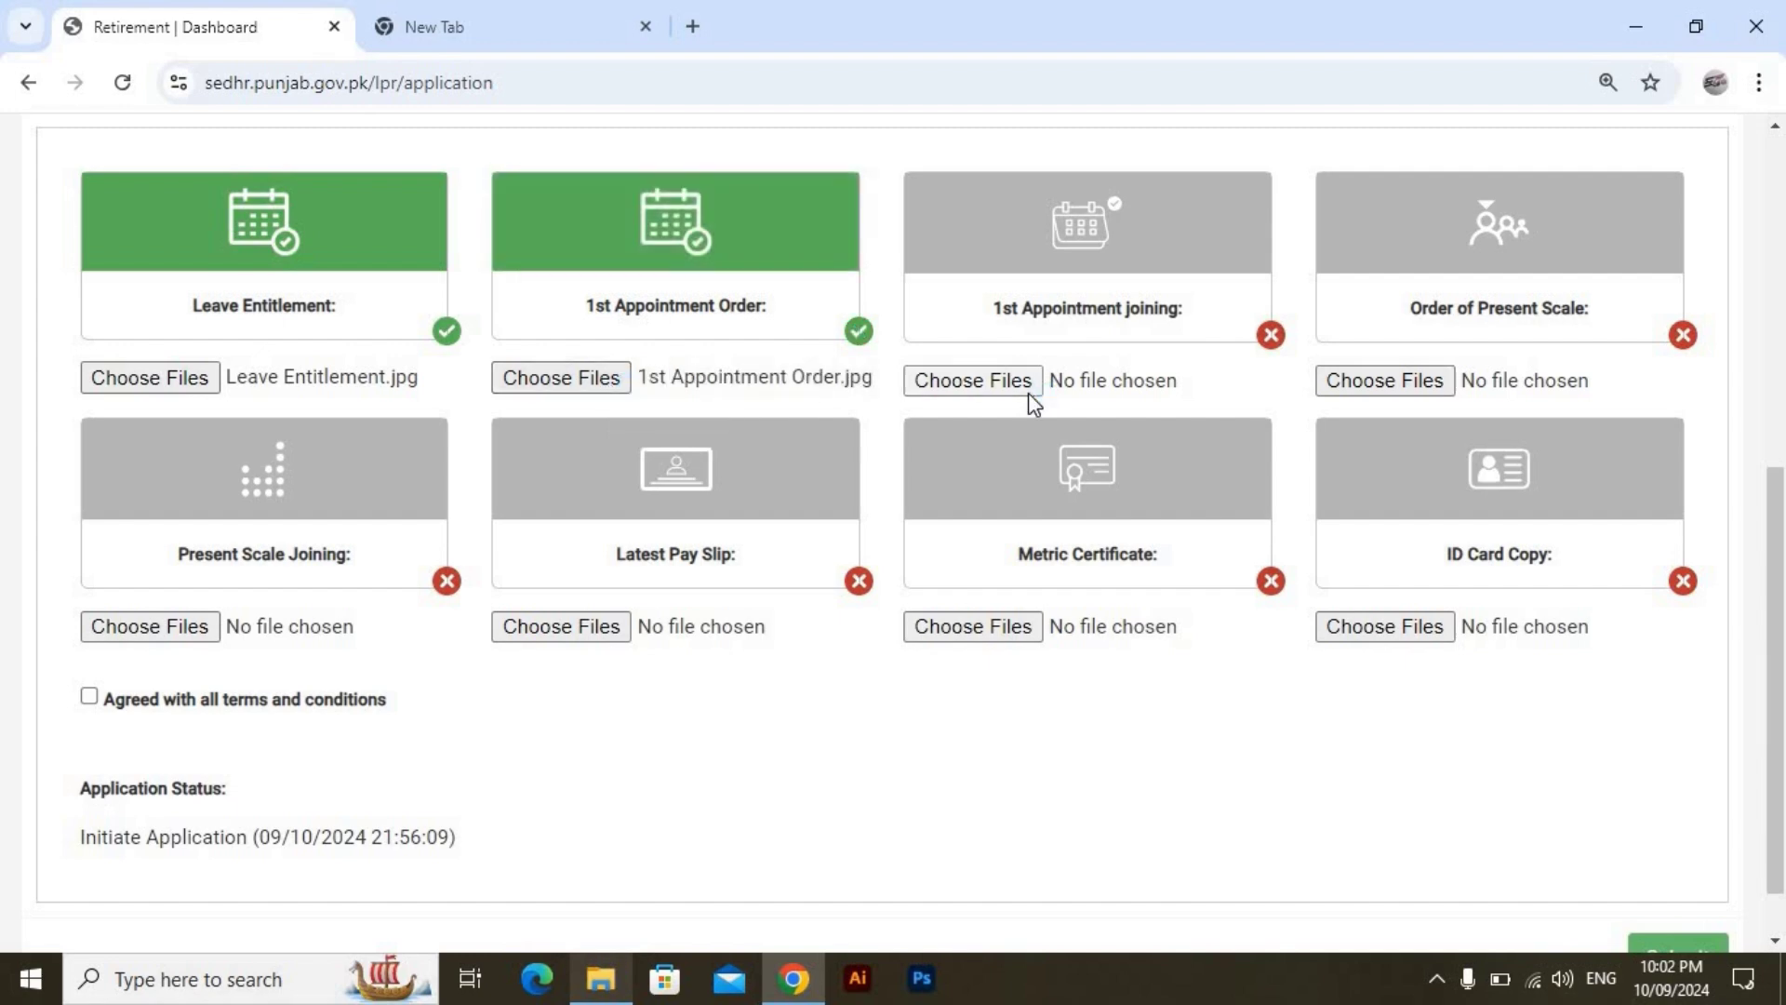
left_click(1384, 380)
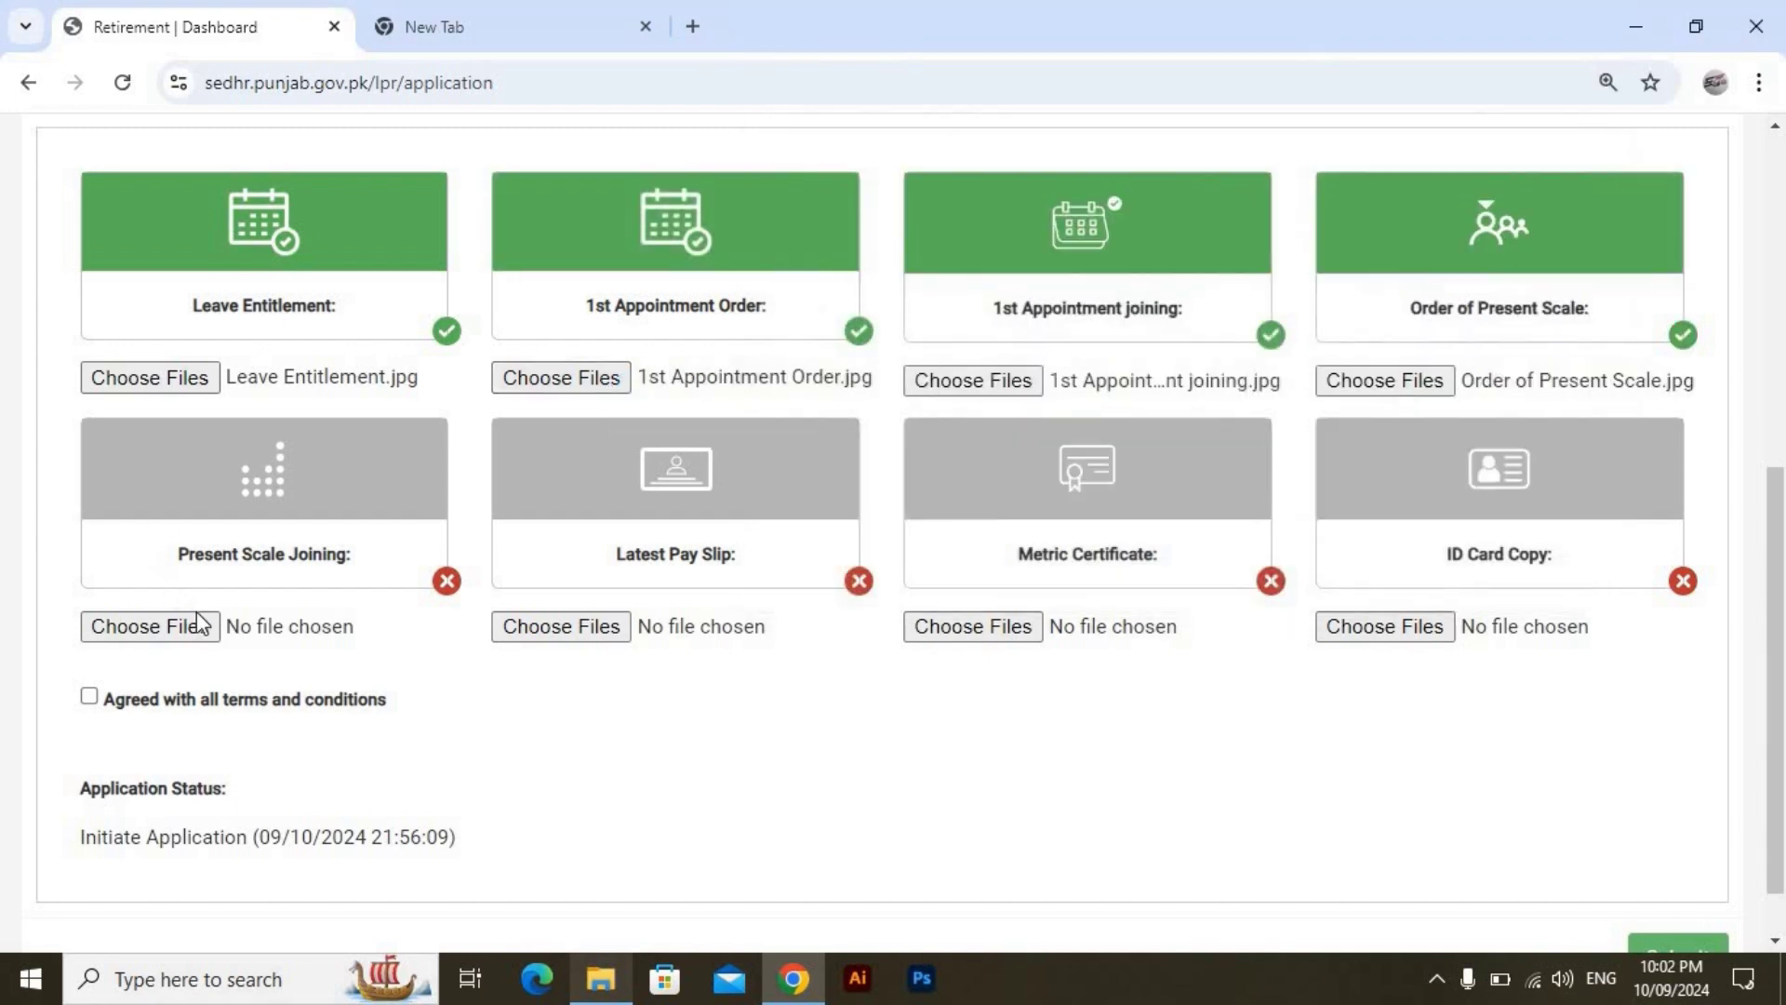
left_click(203, 636)
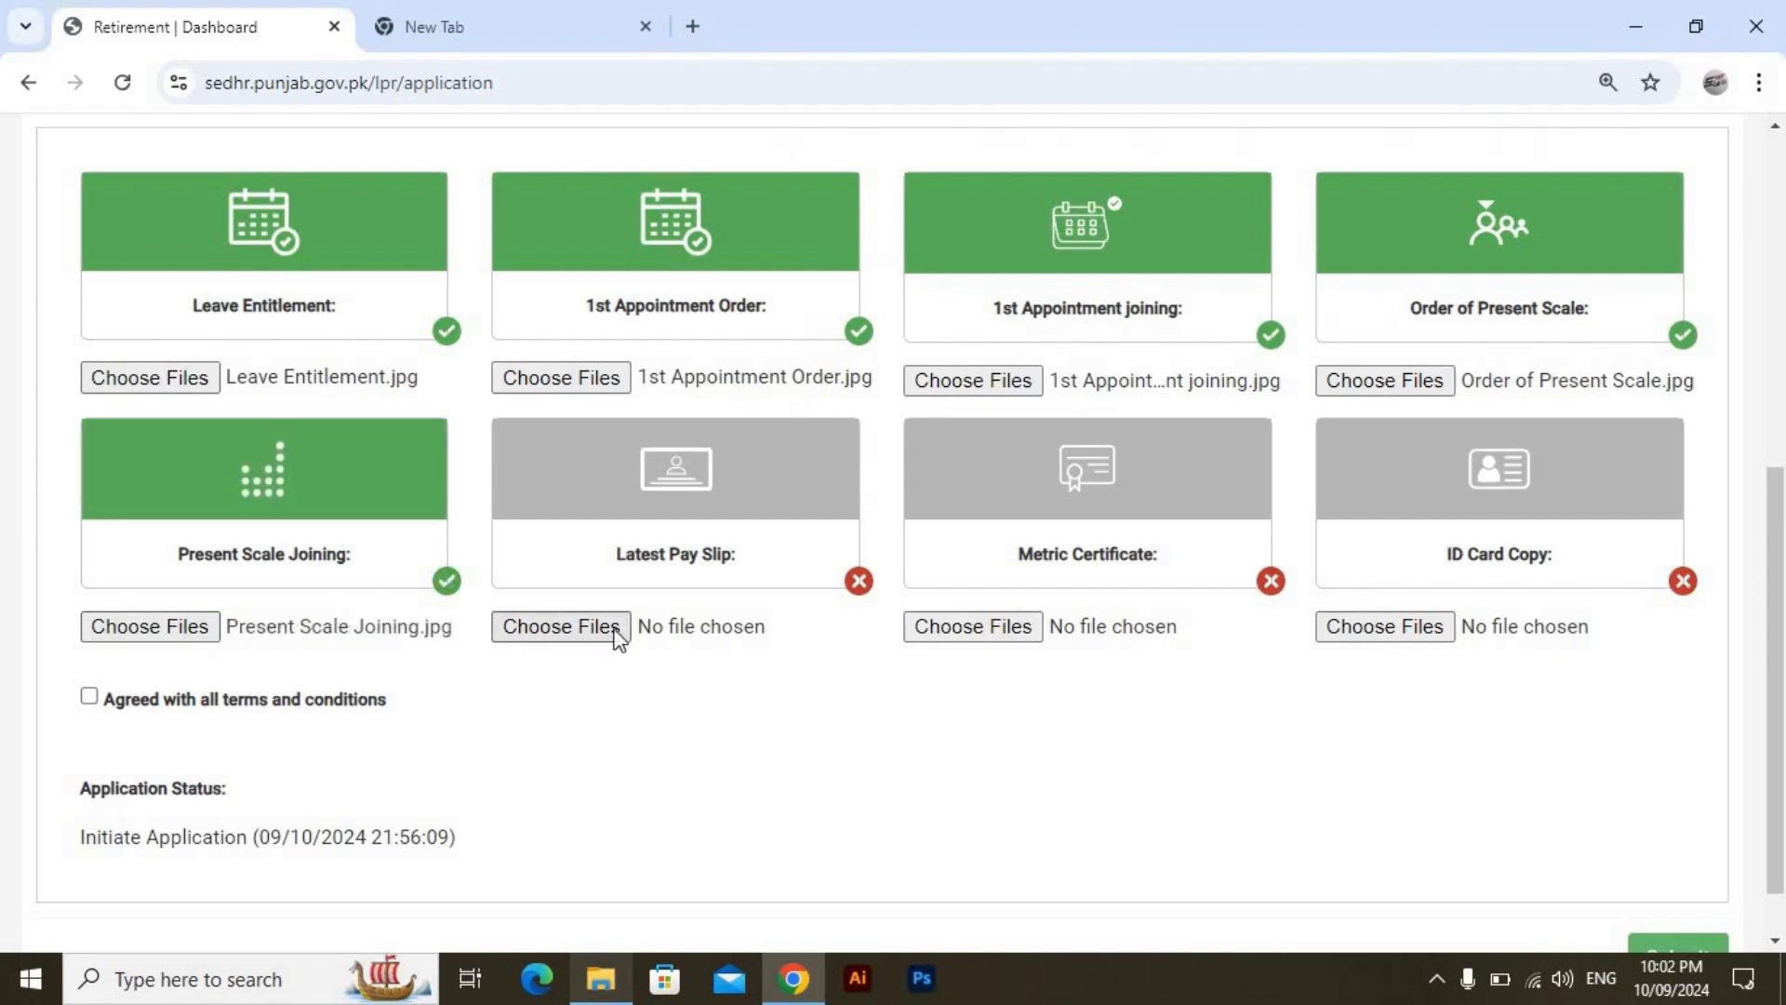
left_click(615, 633)
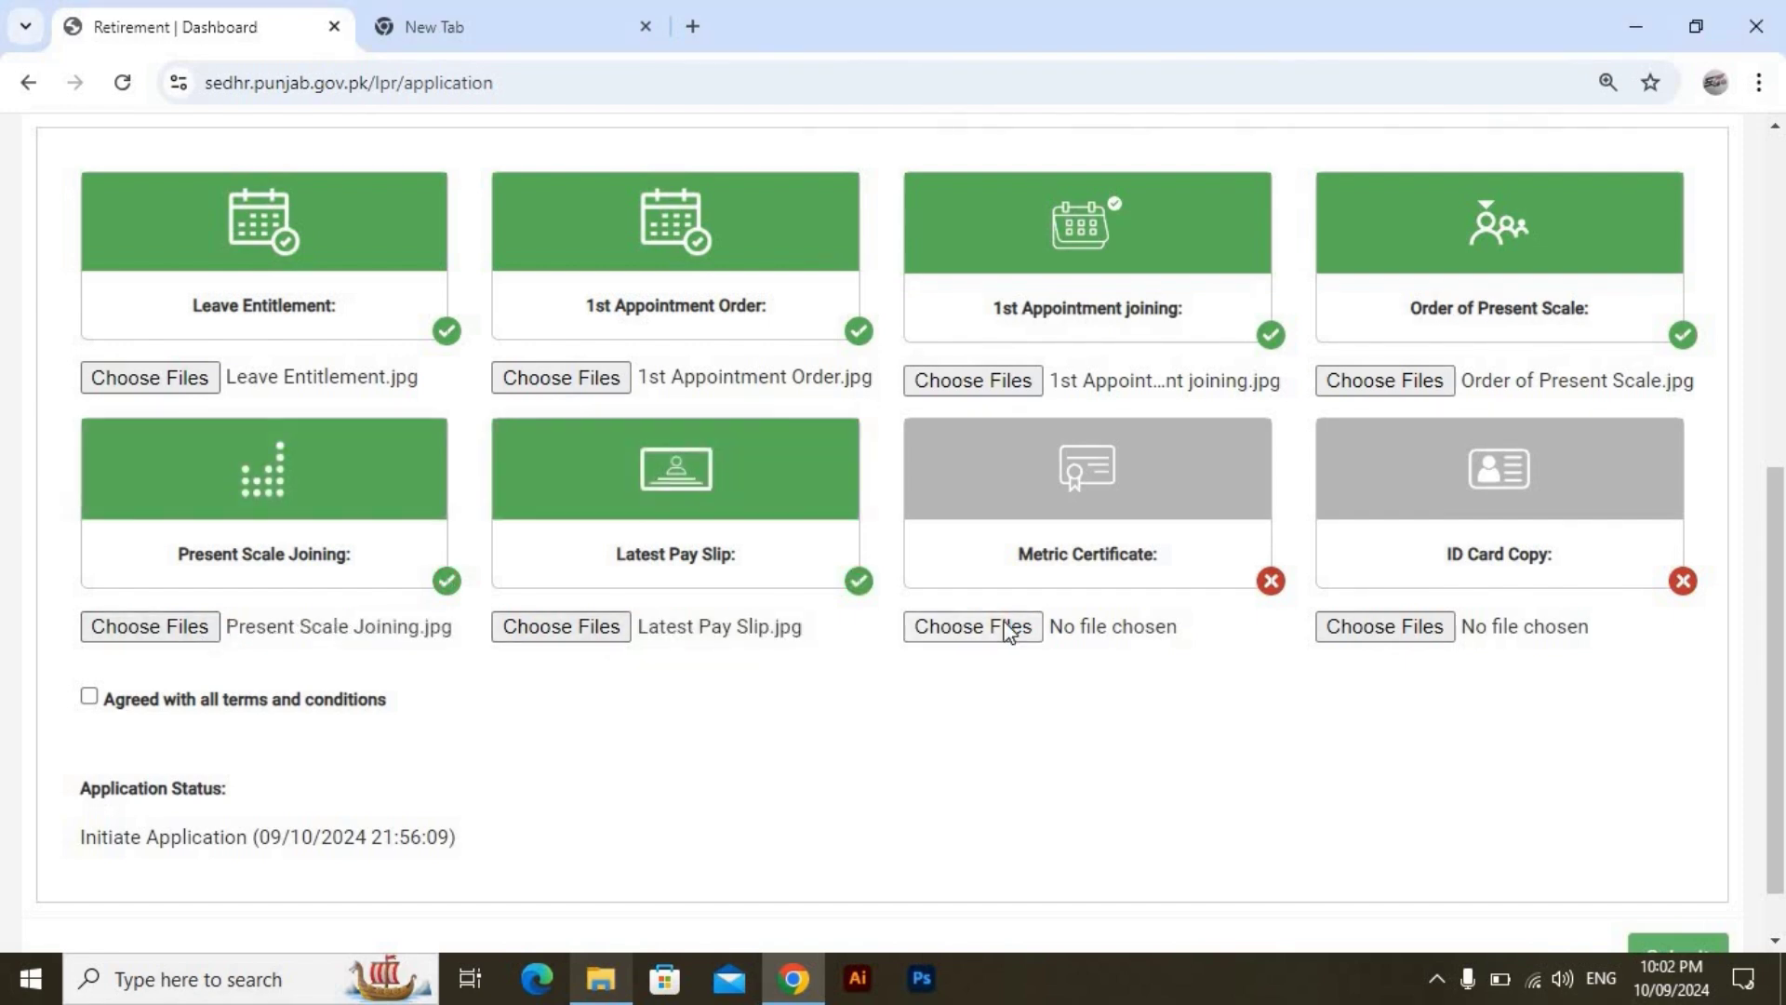
left_click(1008, 626)
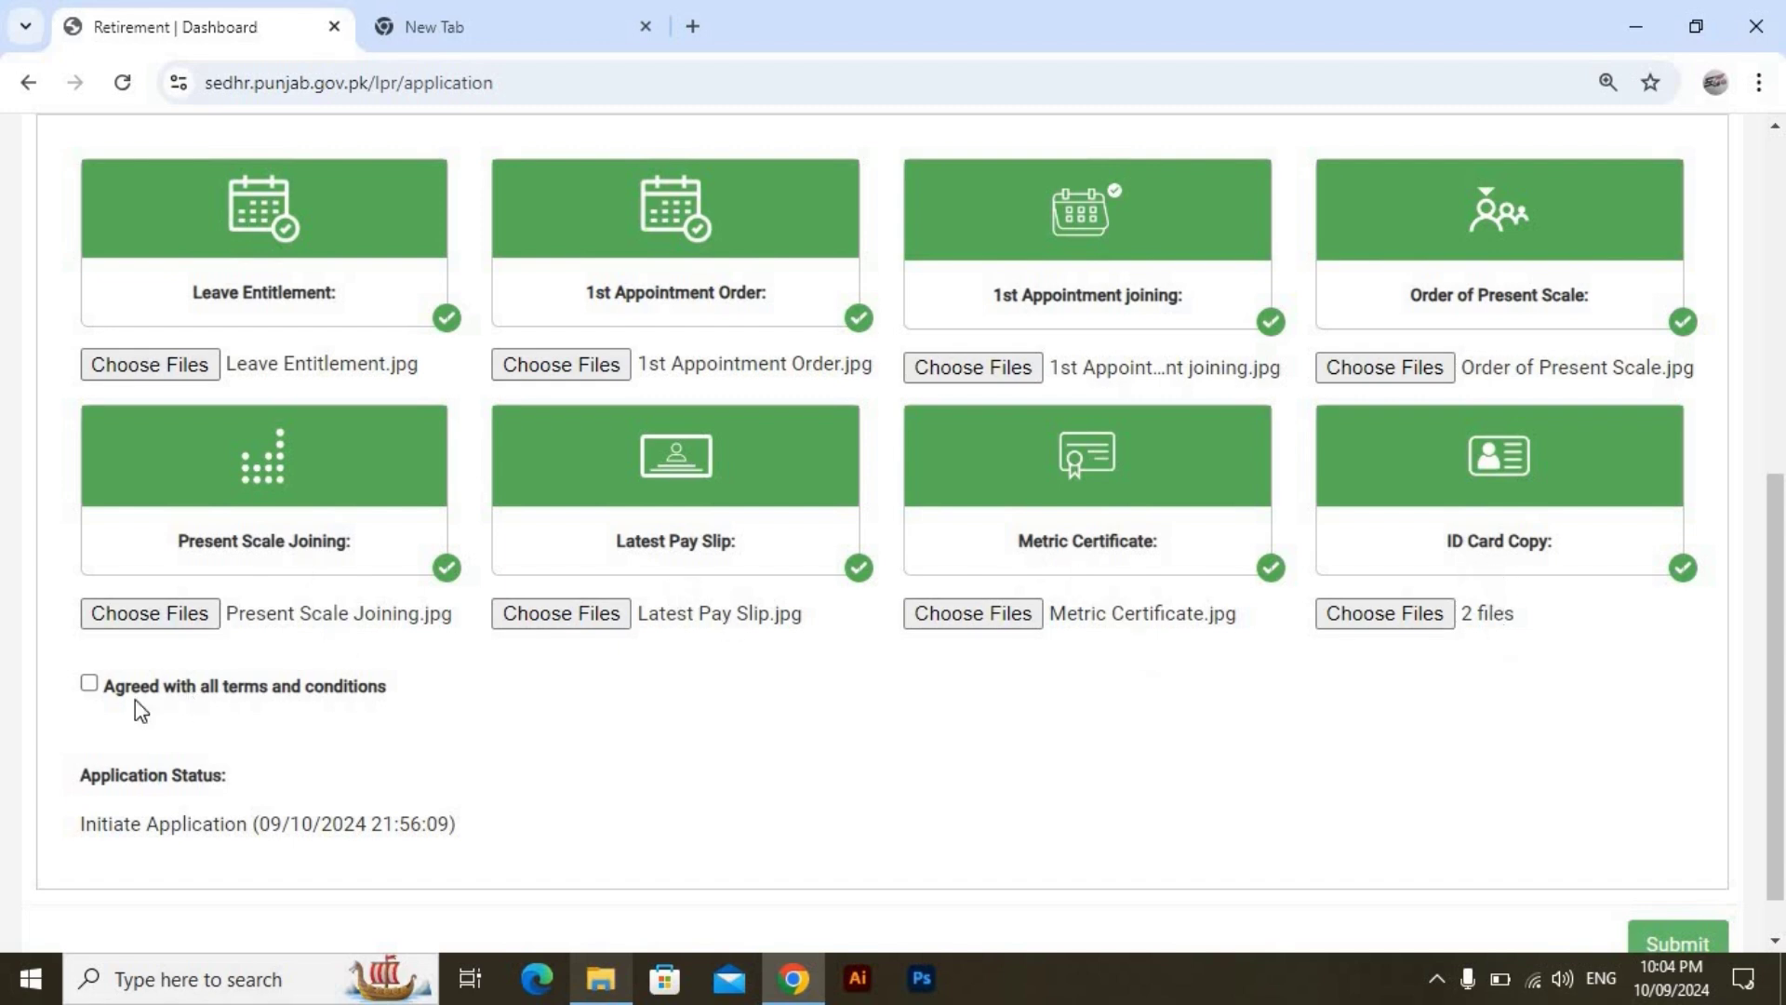
Agree with all terms and conditions and submit the LPR Superannuation application, dismissing the attachment size alert and submitting again
left_click(89, 686)
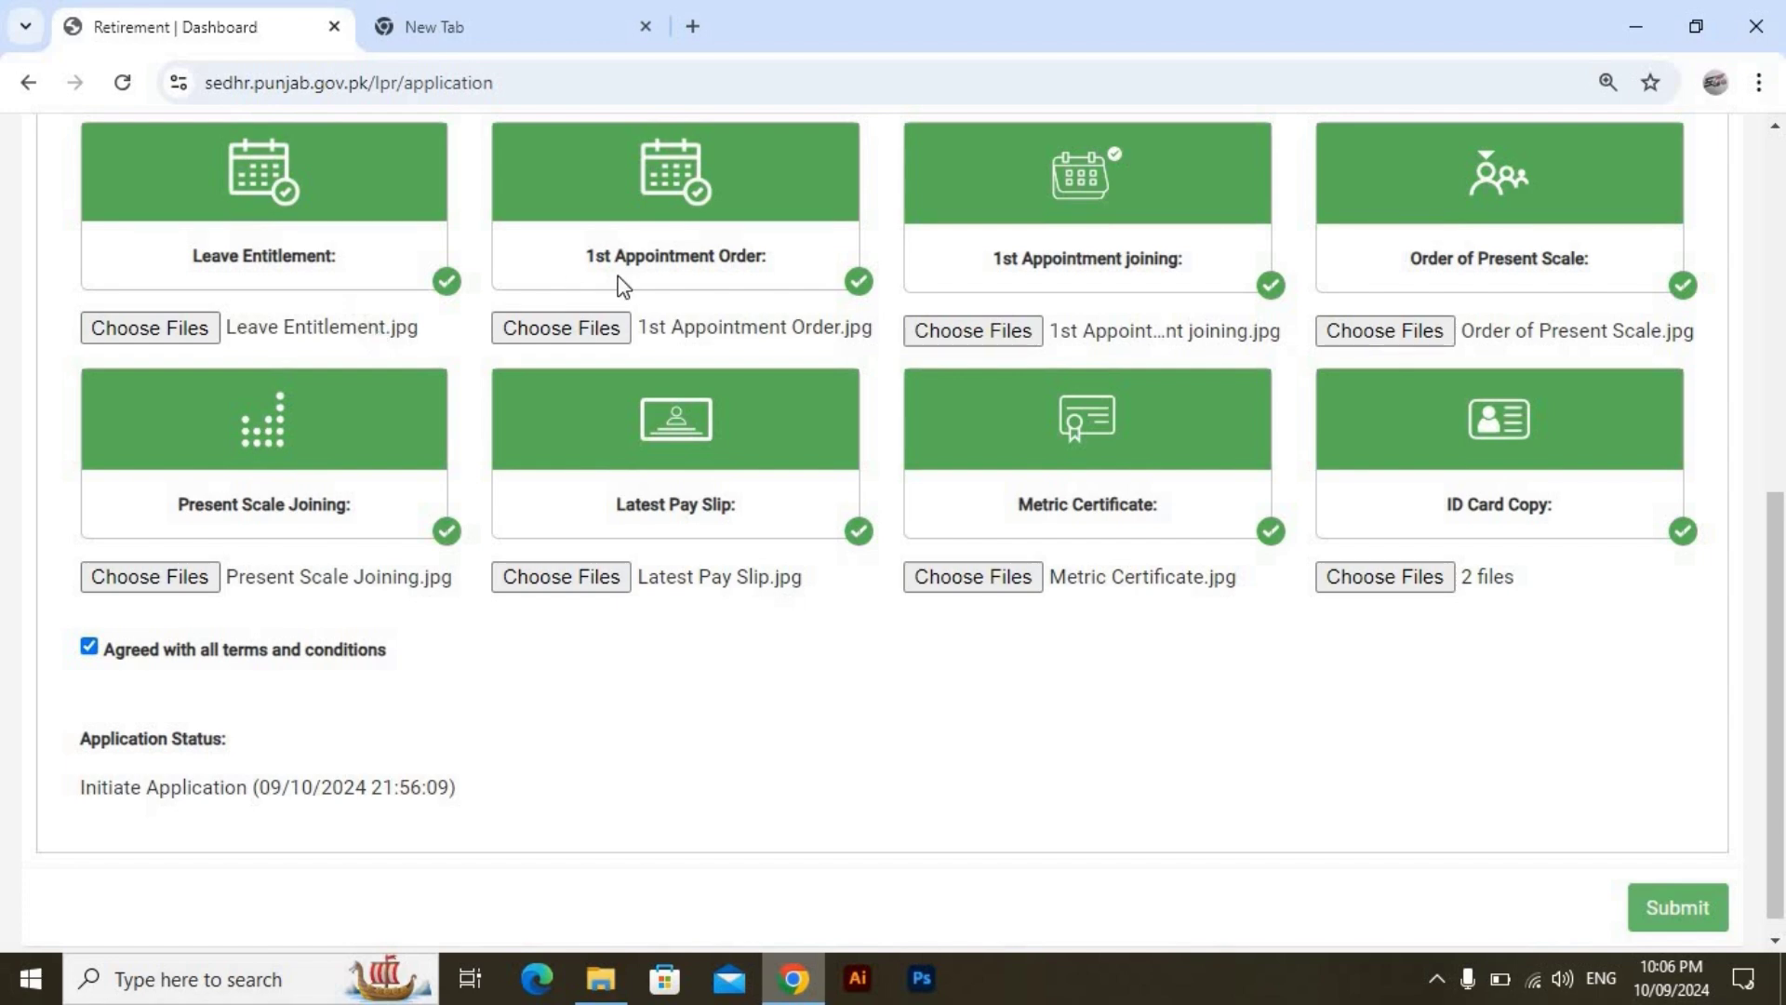
left_click(1719, 928)
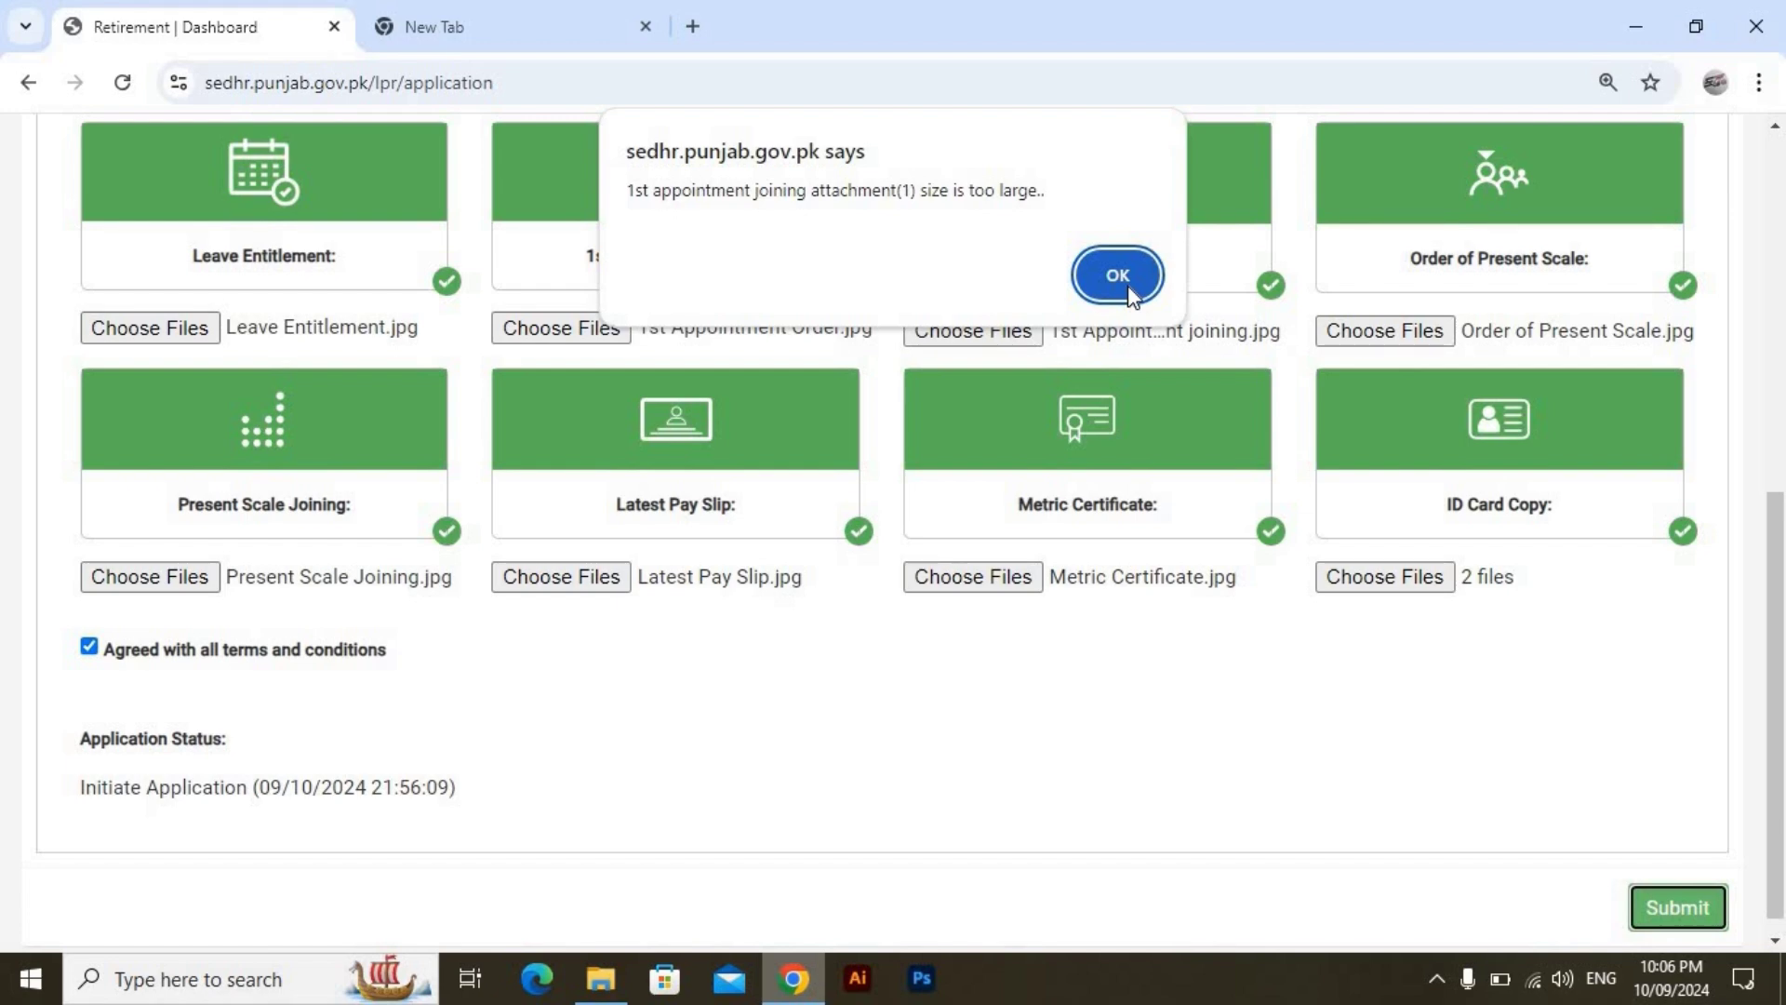
left_click(1117, 274)
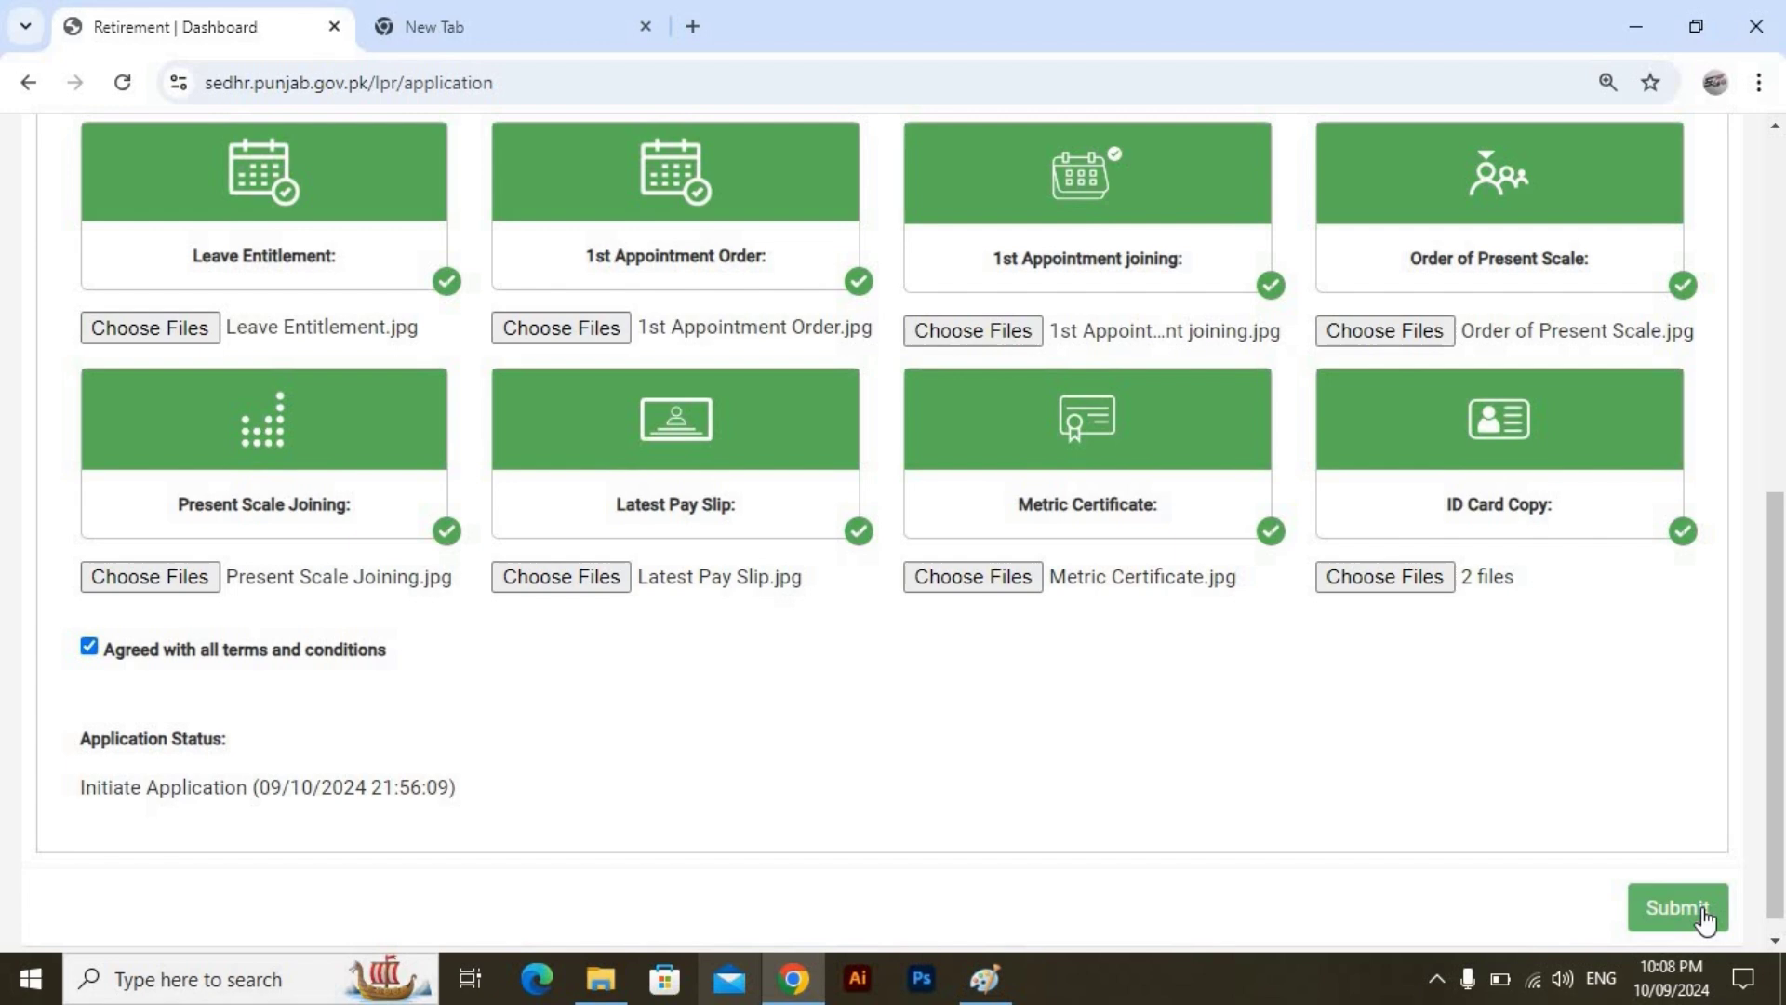
left_click(1704, 917)
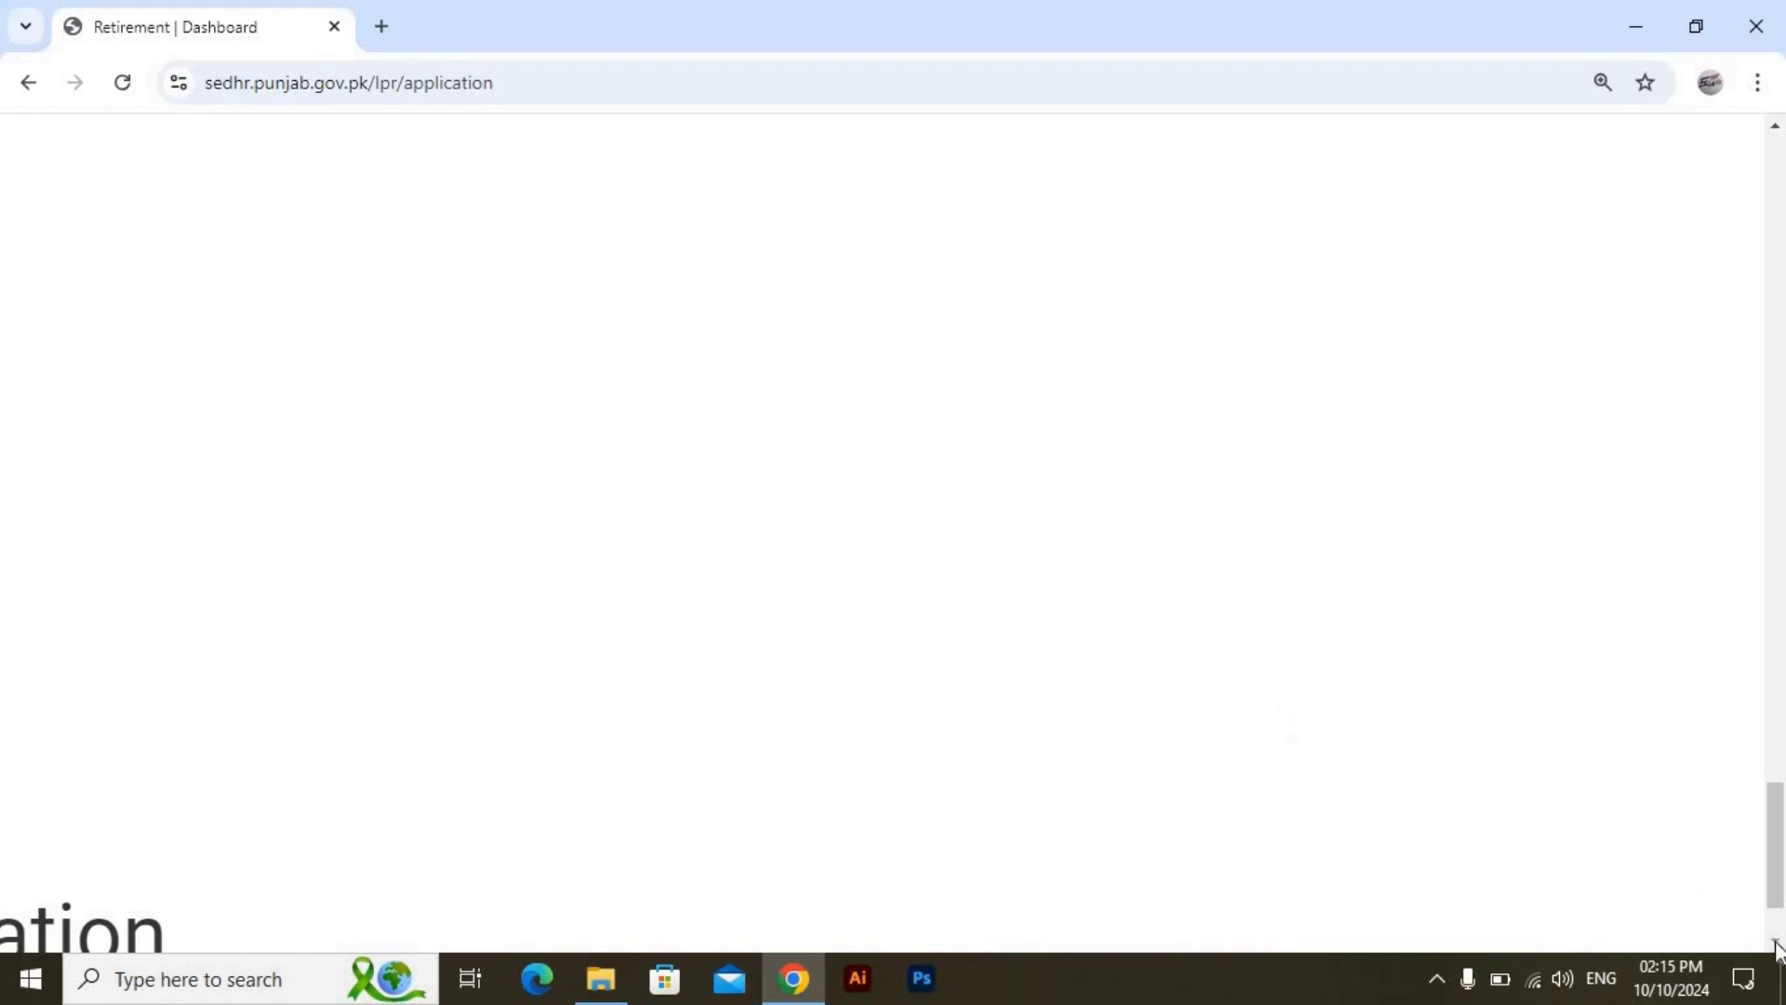
Review the application status at the end of the submitted request
scroll(1777, 947, "down", 5)
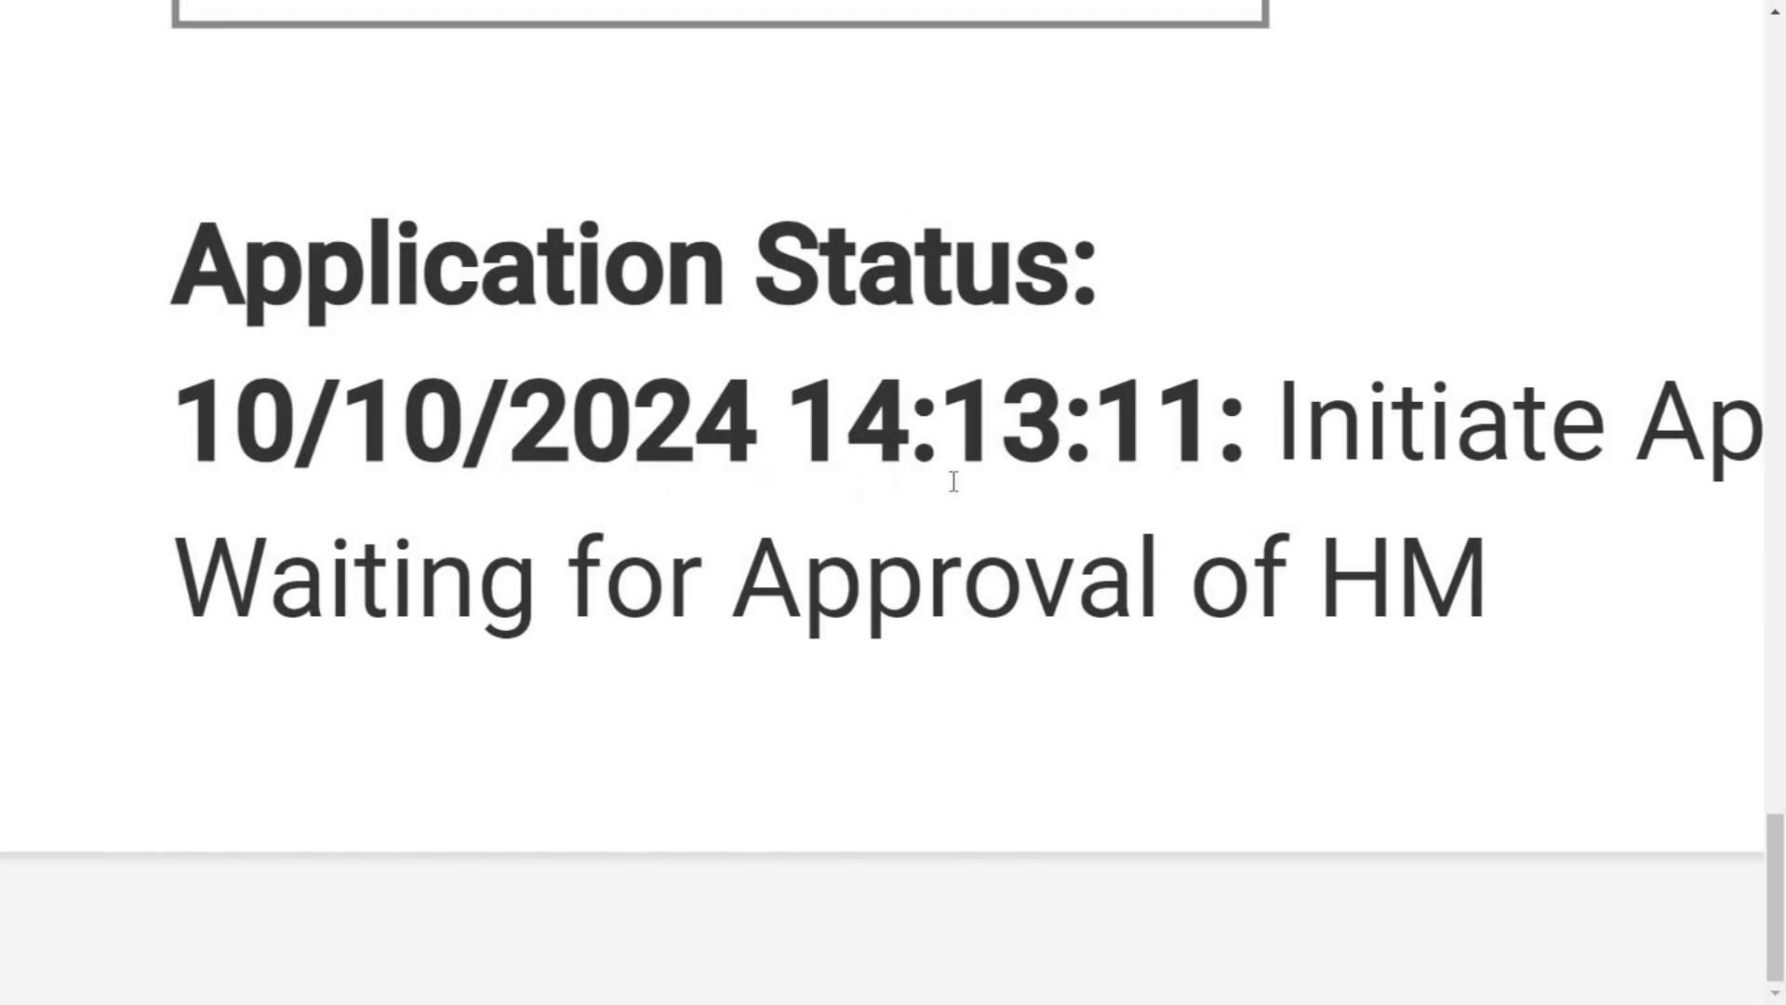
scroll(950, 480, "right", 4)
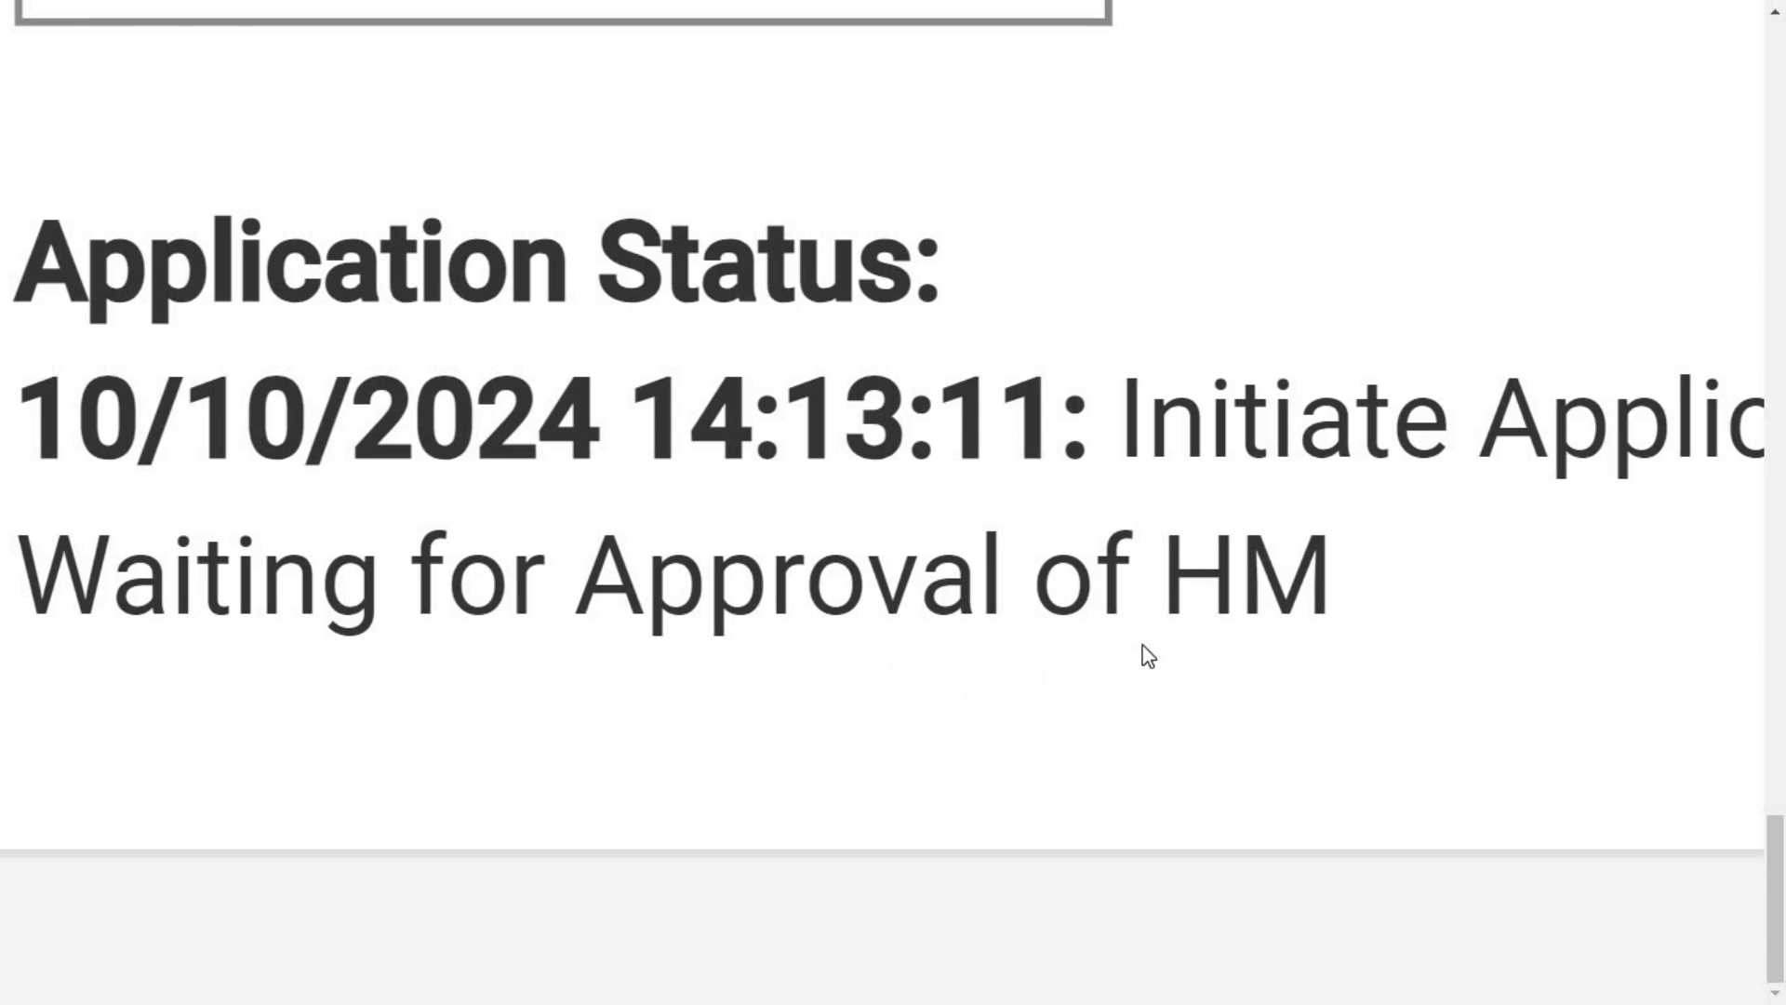
scroll(1510, 280, "left", 4)
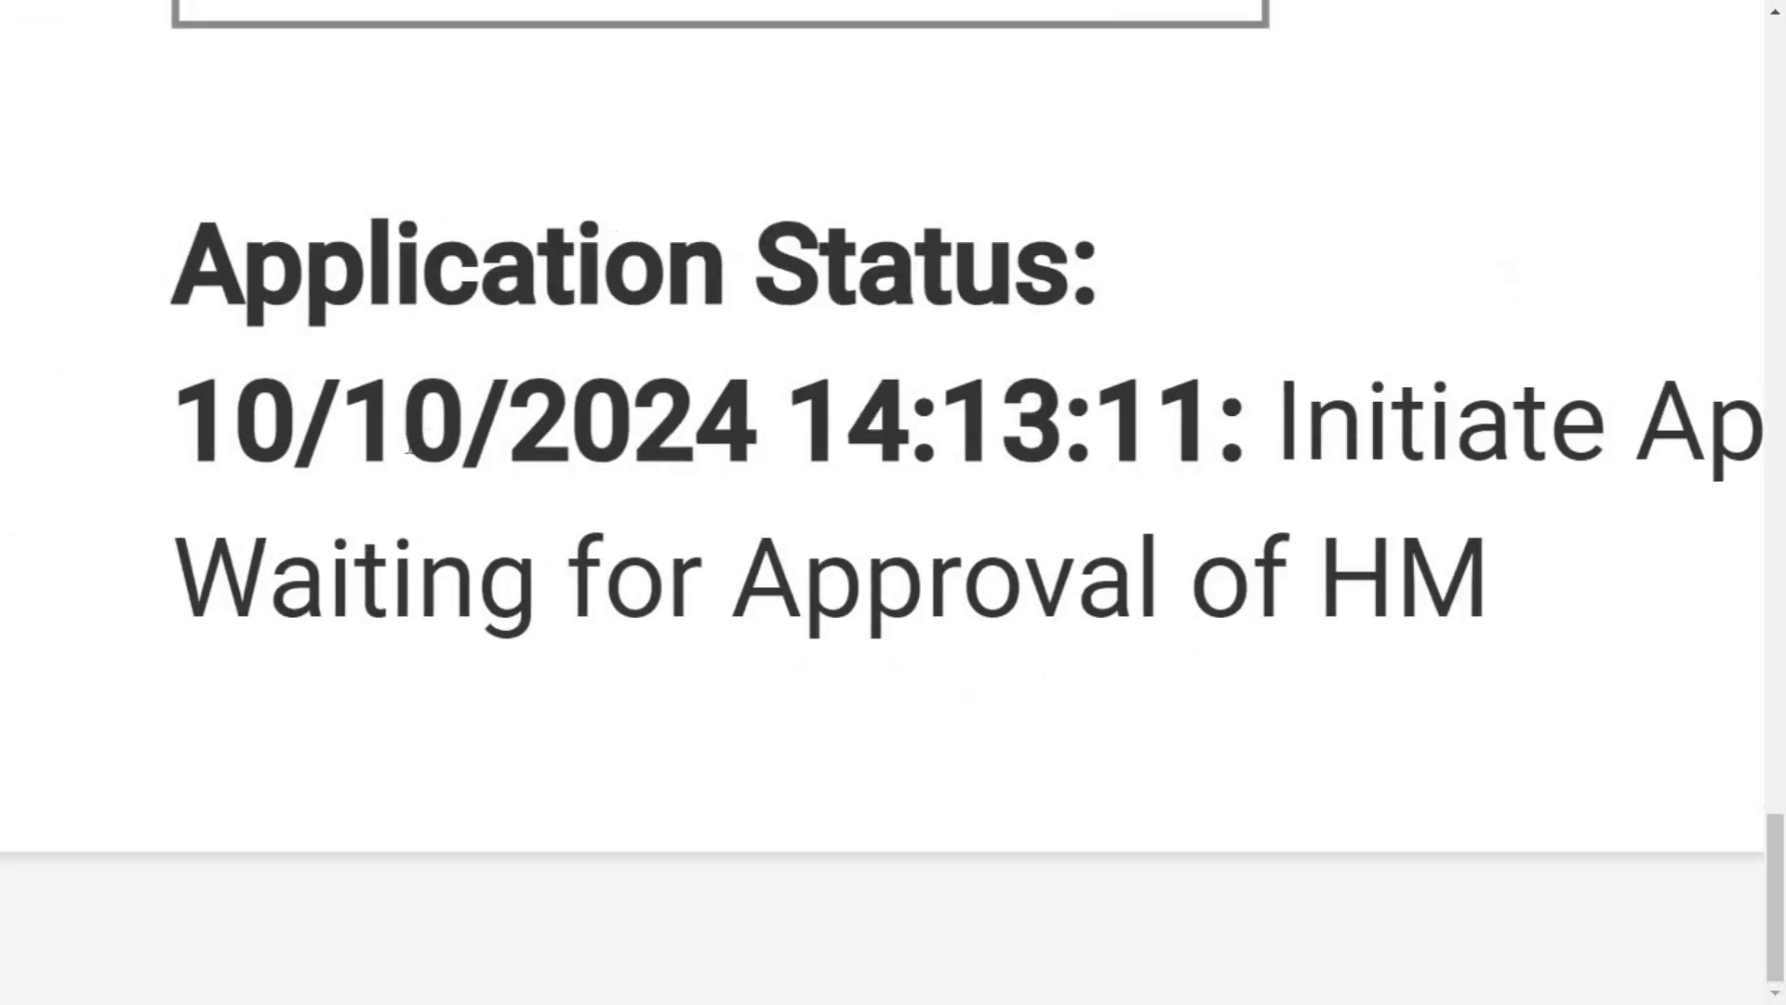
scroll(953, 481, "right", 4)
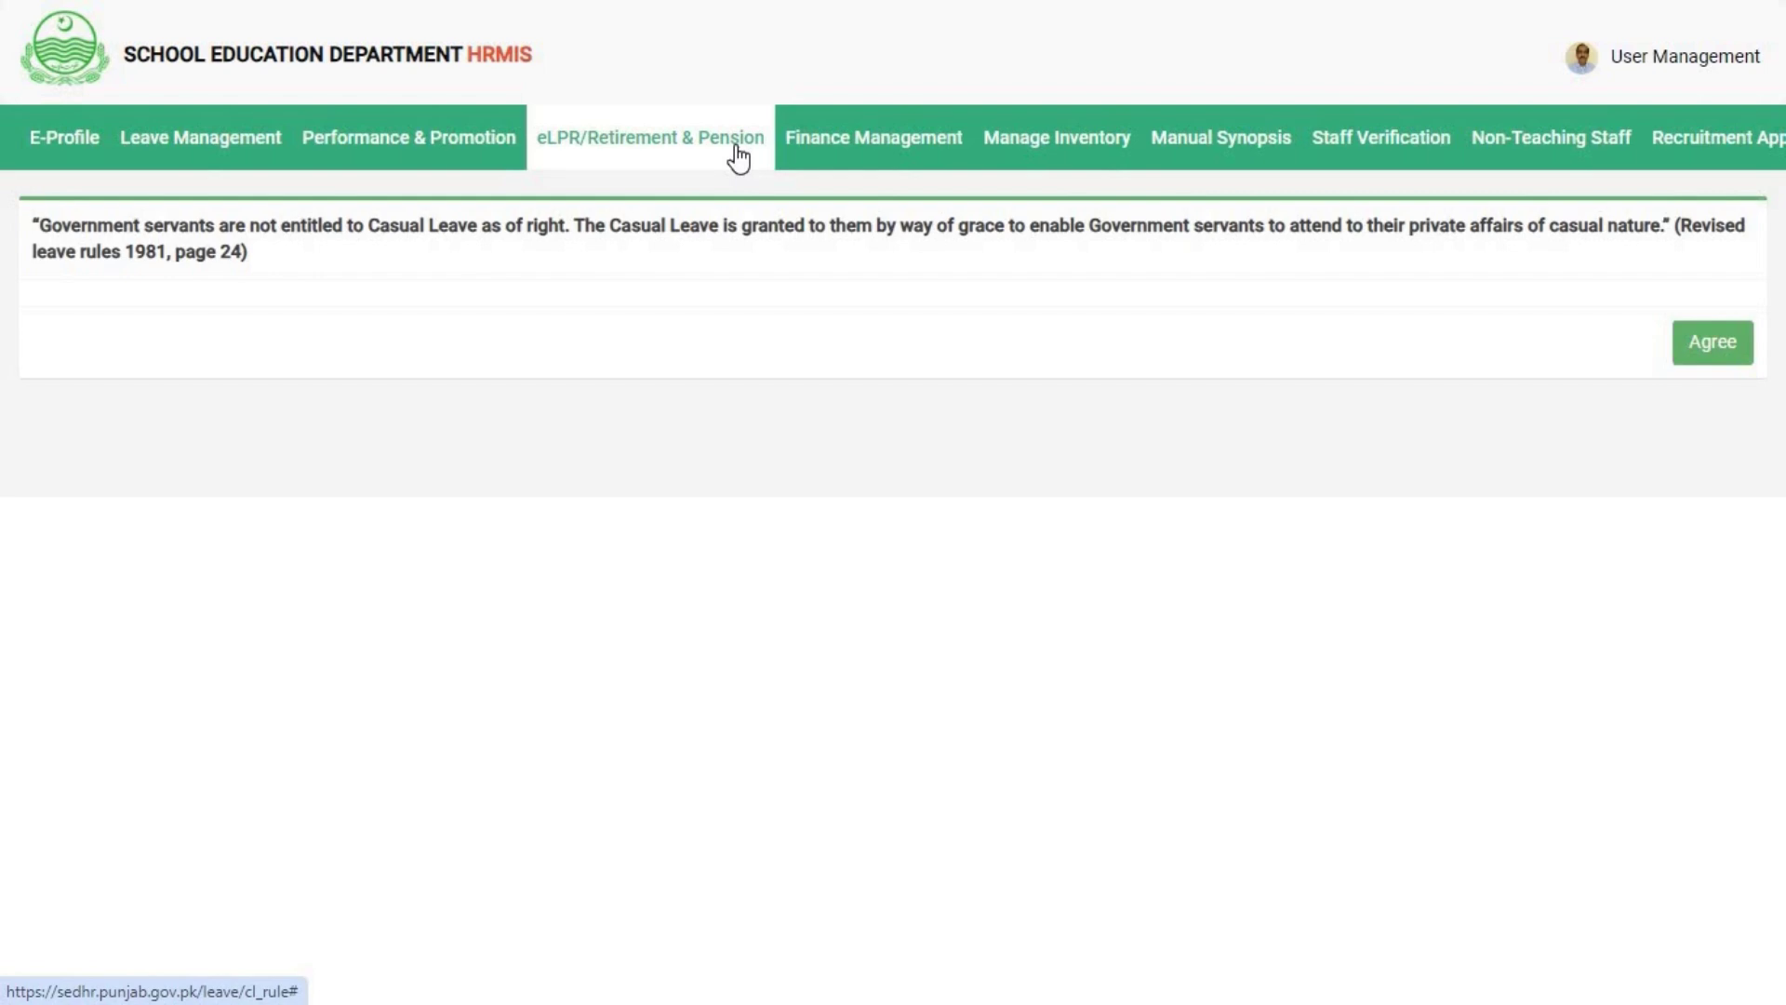
In the head teacher's account, open the eLPR/retirement applications and set the decision on the submitted request to Forward
left_click(737, 158)
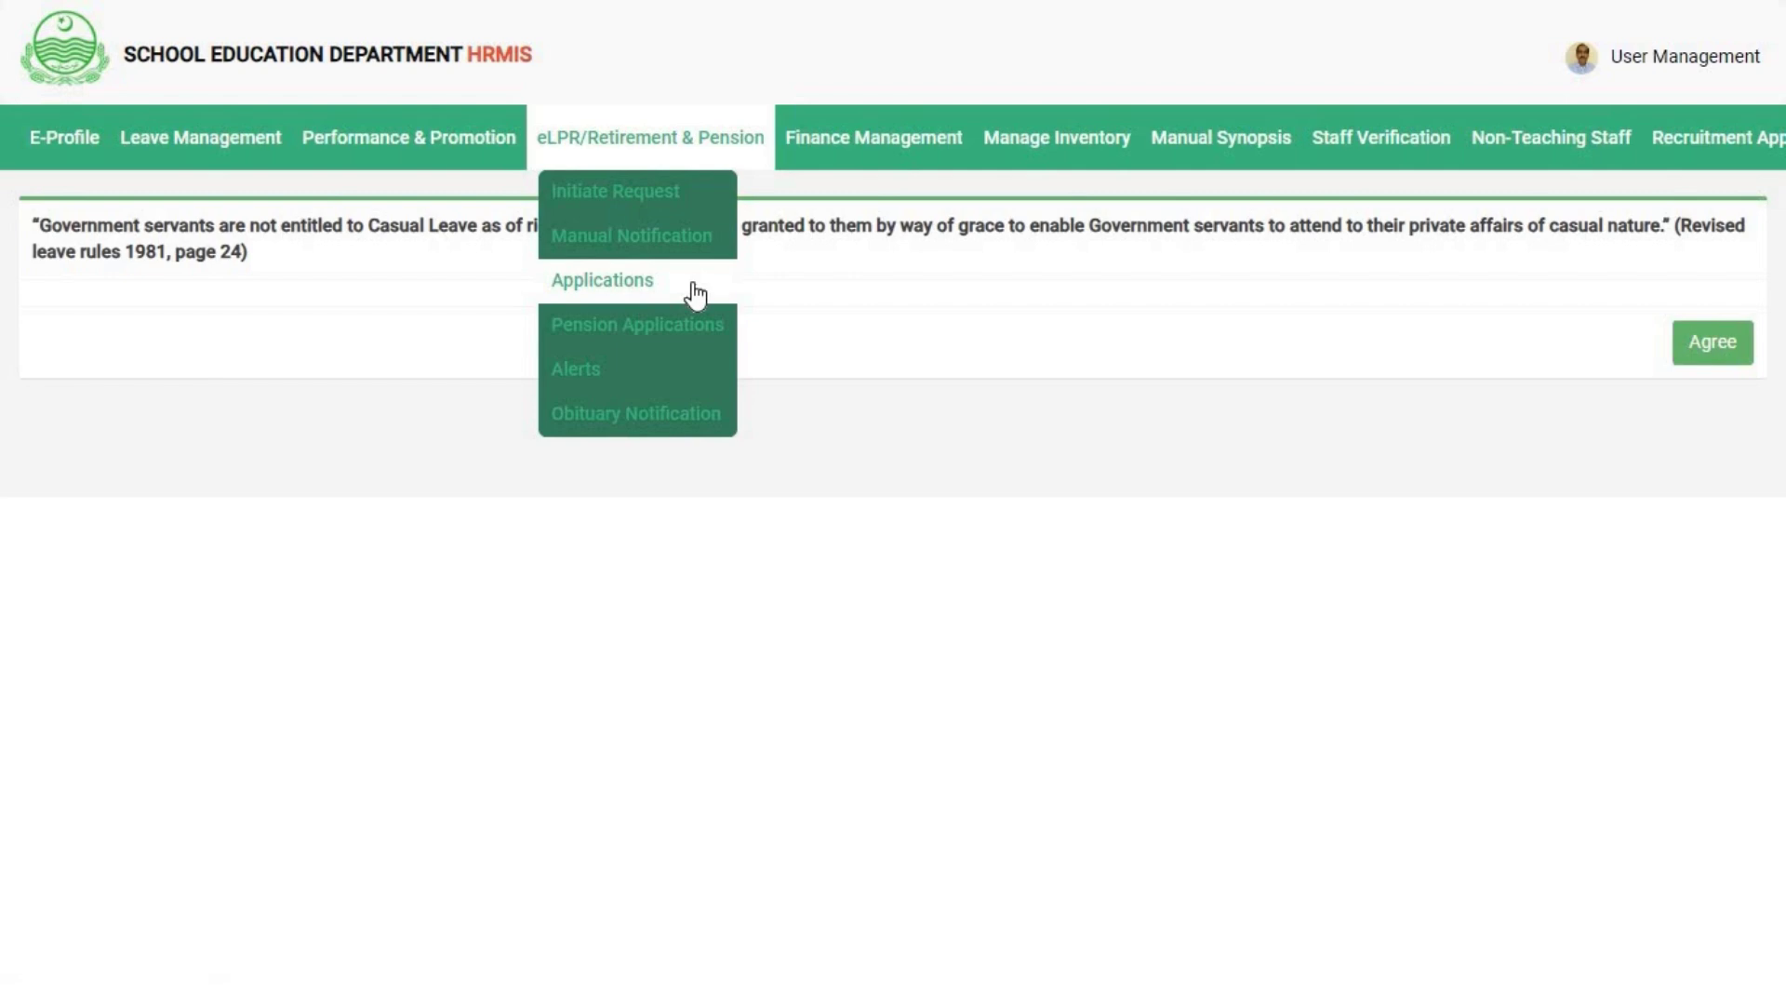
left_click(696, 296)
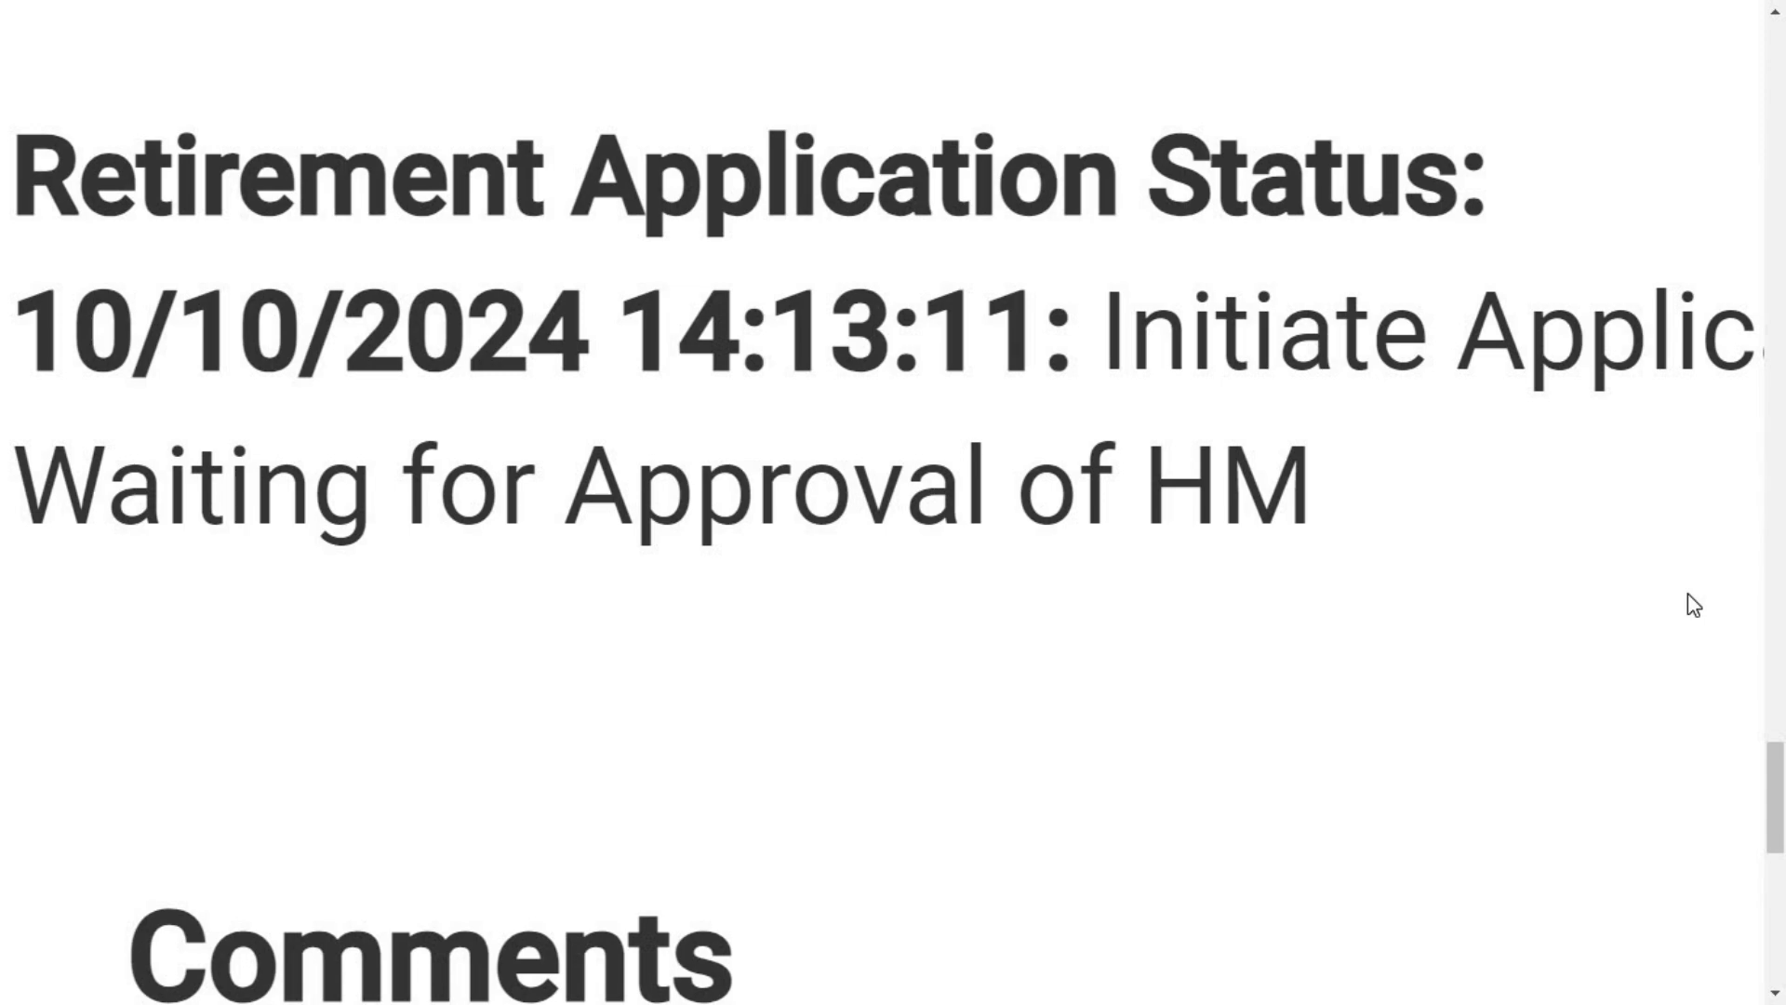
scroll(1767, 837, "down", 10)
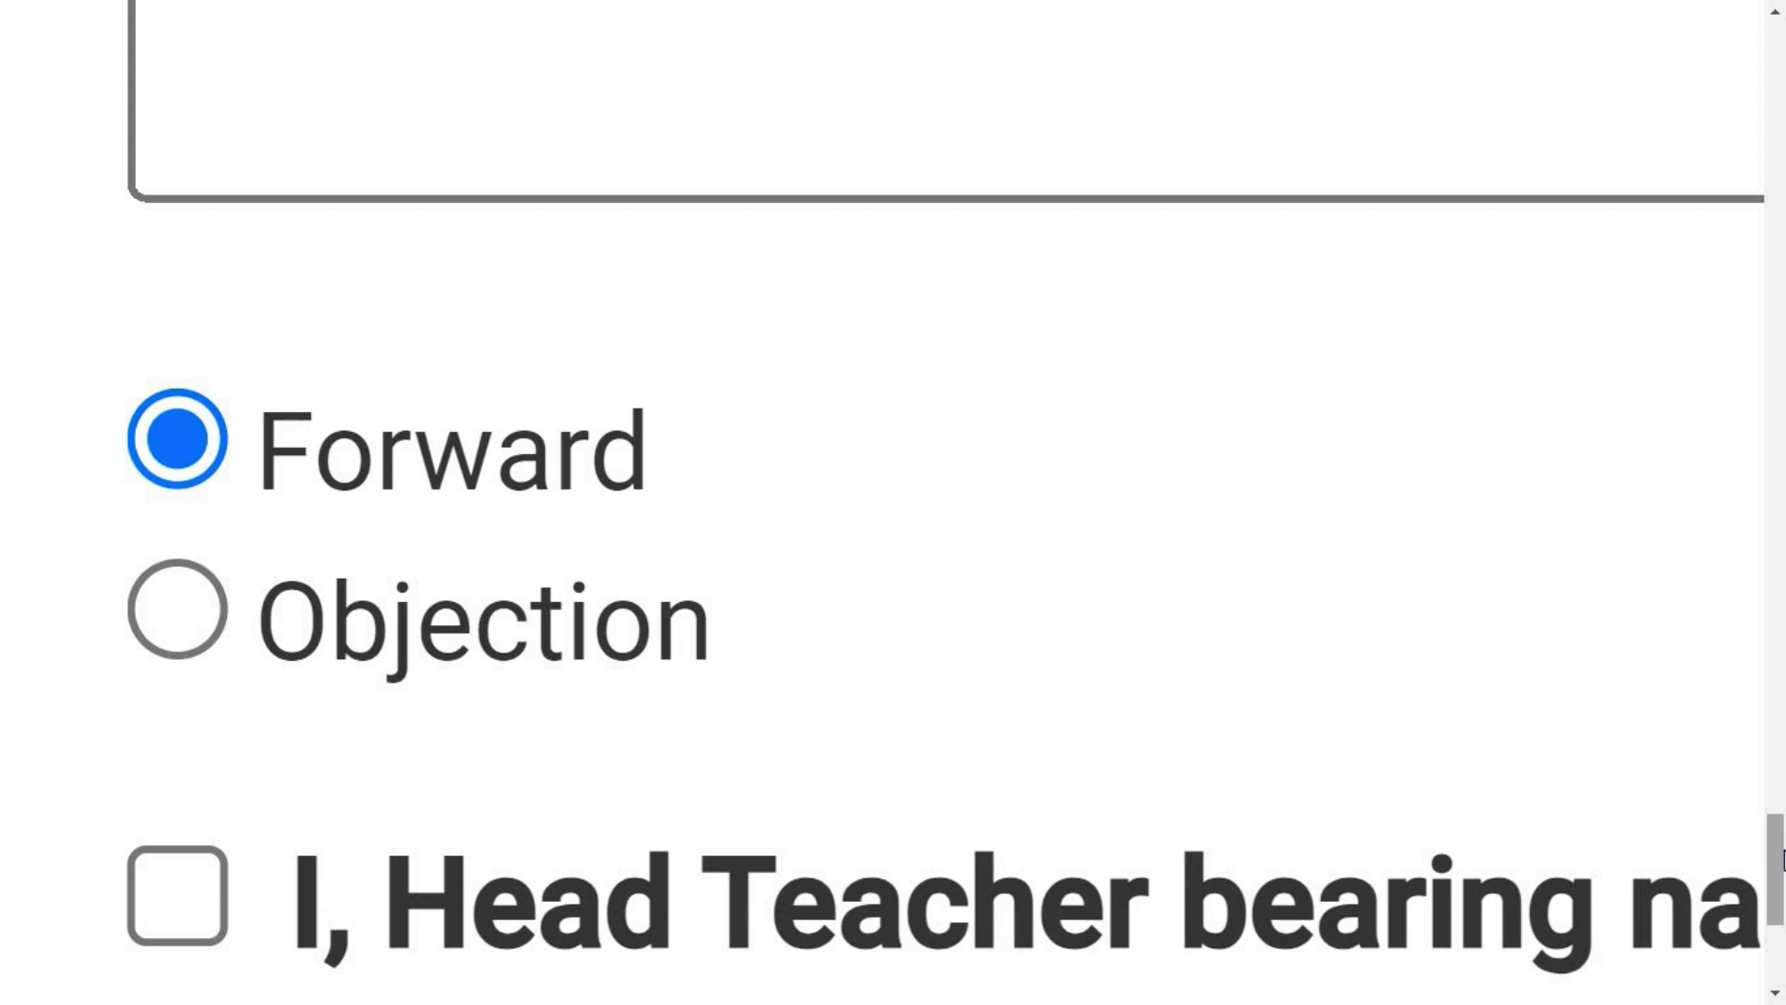
left_click(210, 616)
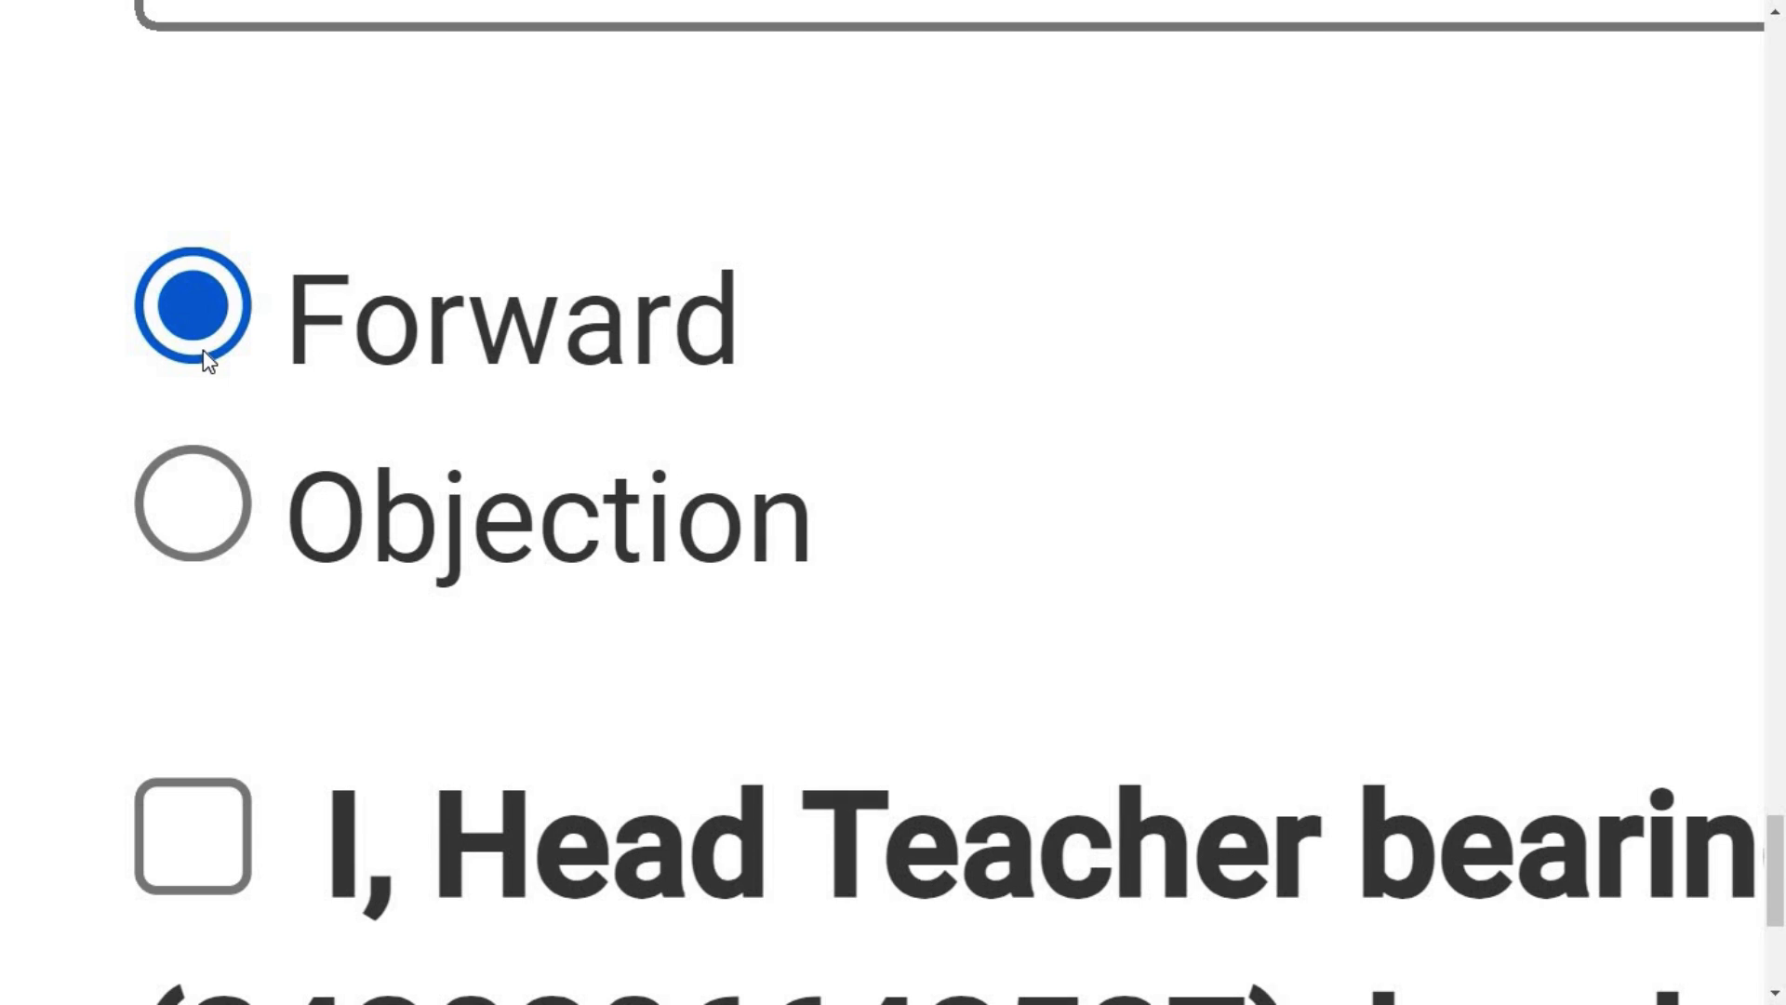
Accept the head teacher's attestation of the verified documents and try to submit the forwarding decision
left_click(217, 831)
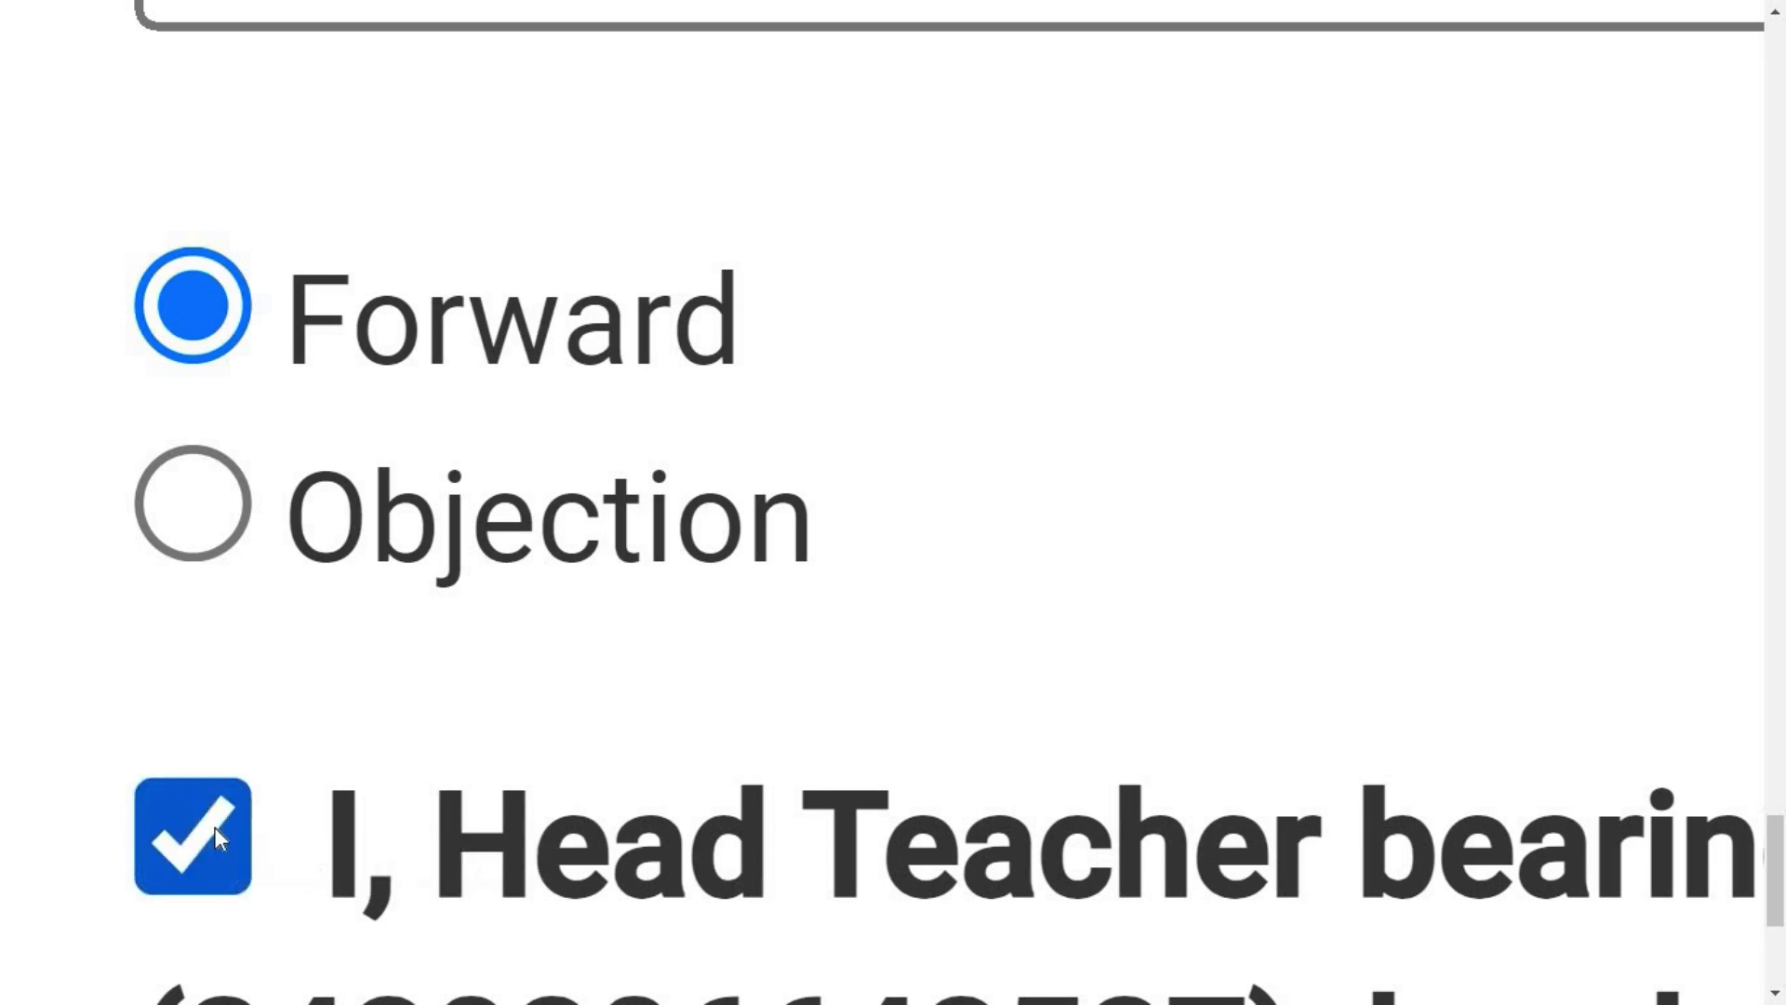
scroll(1024, 679, "down", 5)
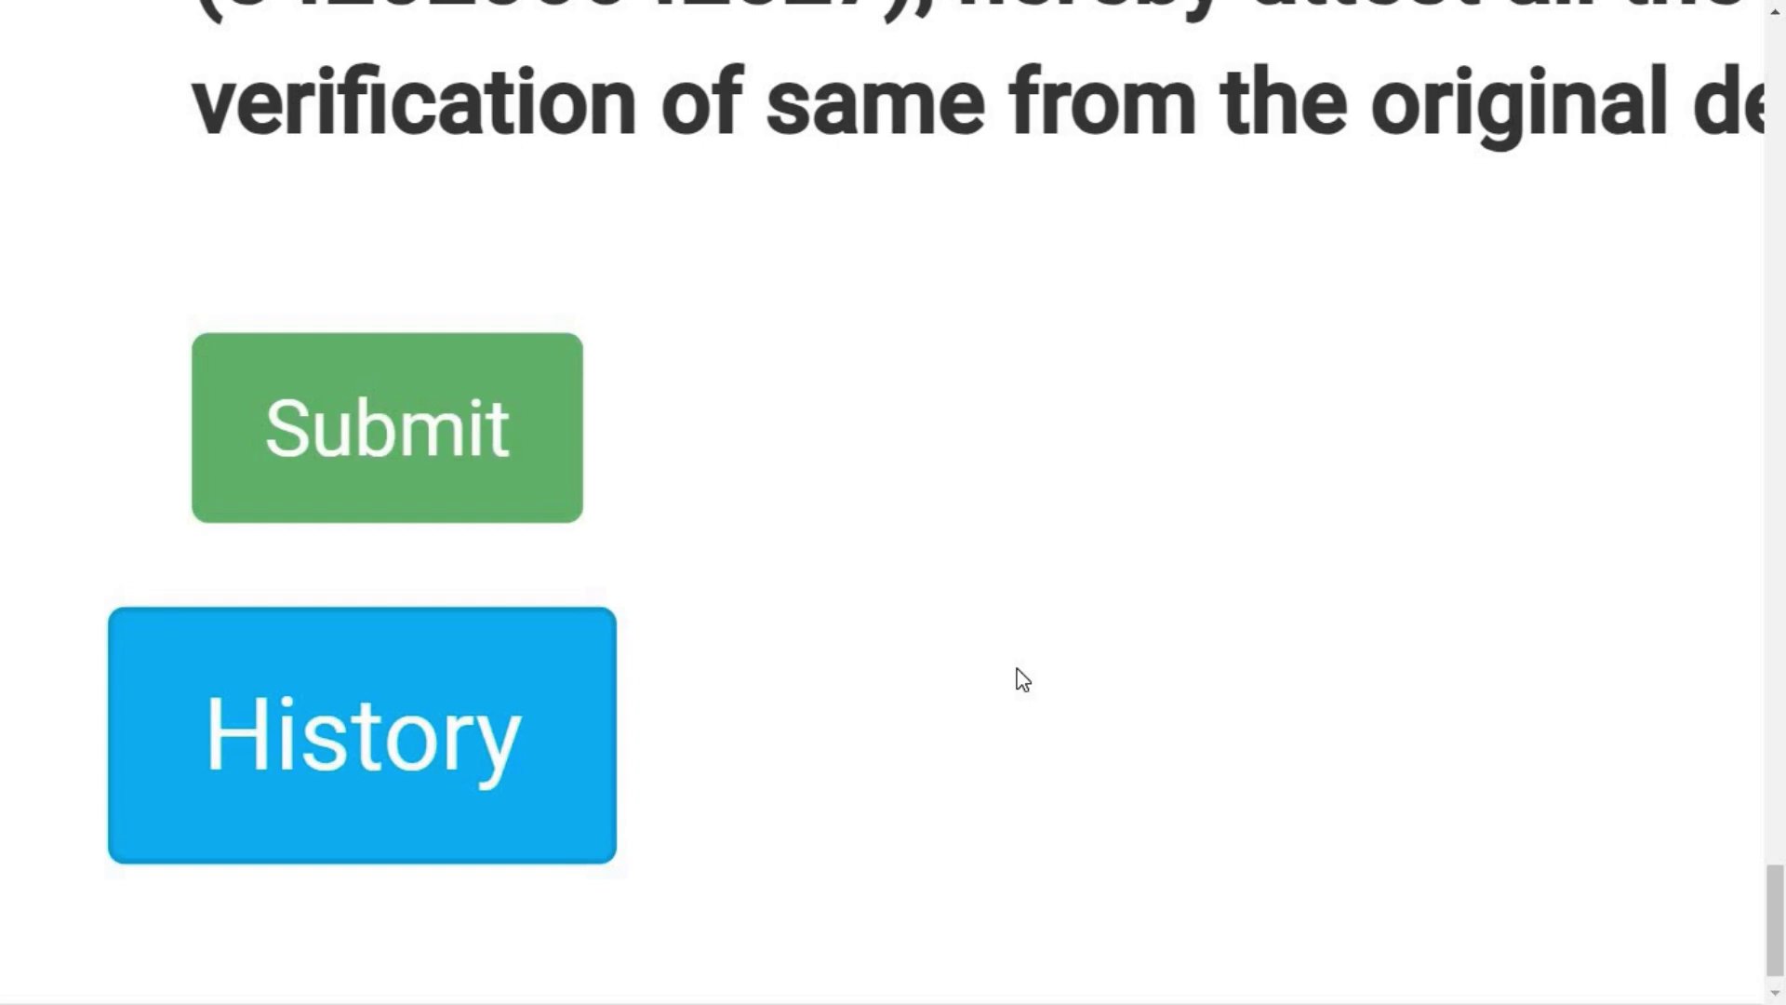
left_click(465, 499)
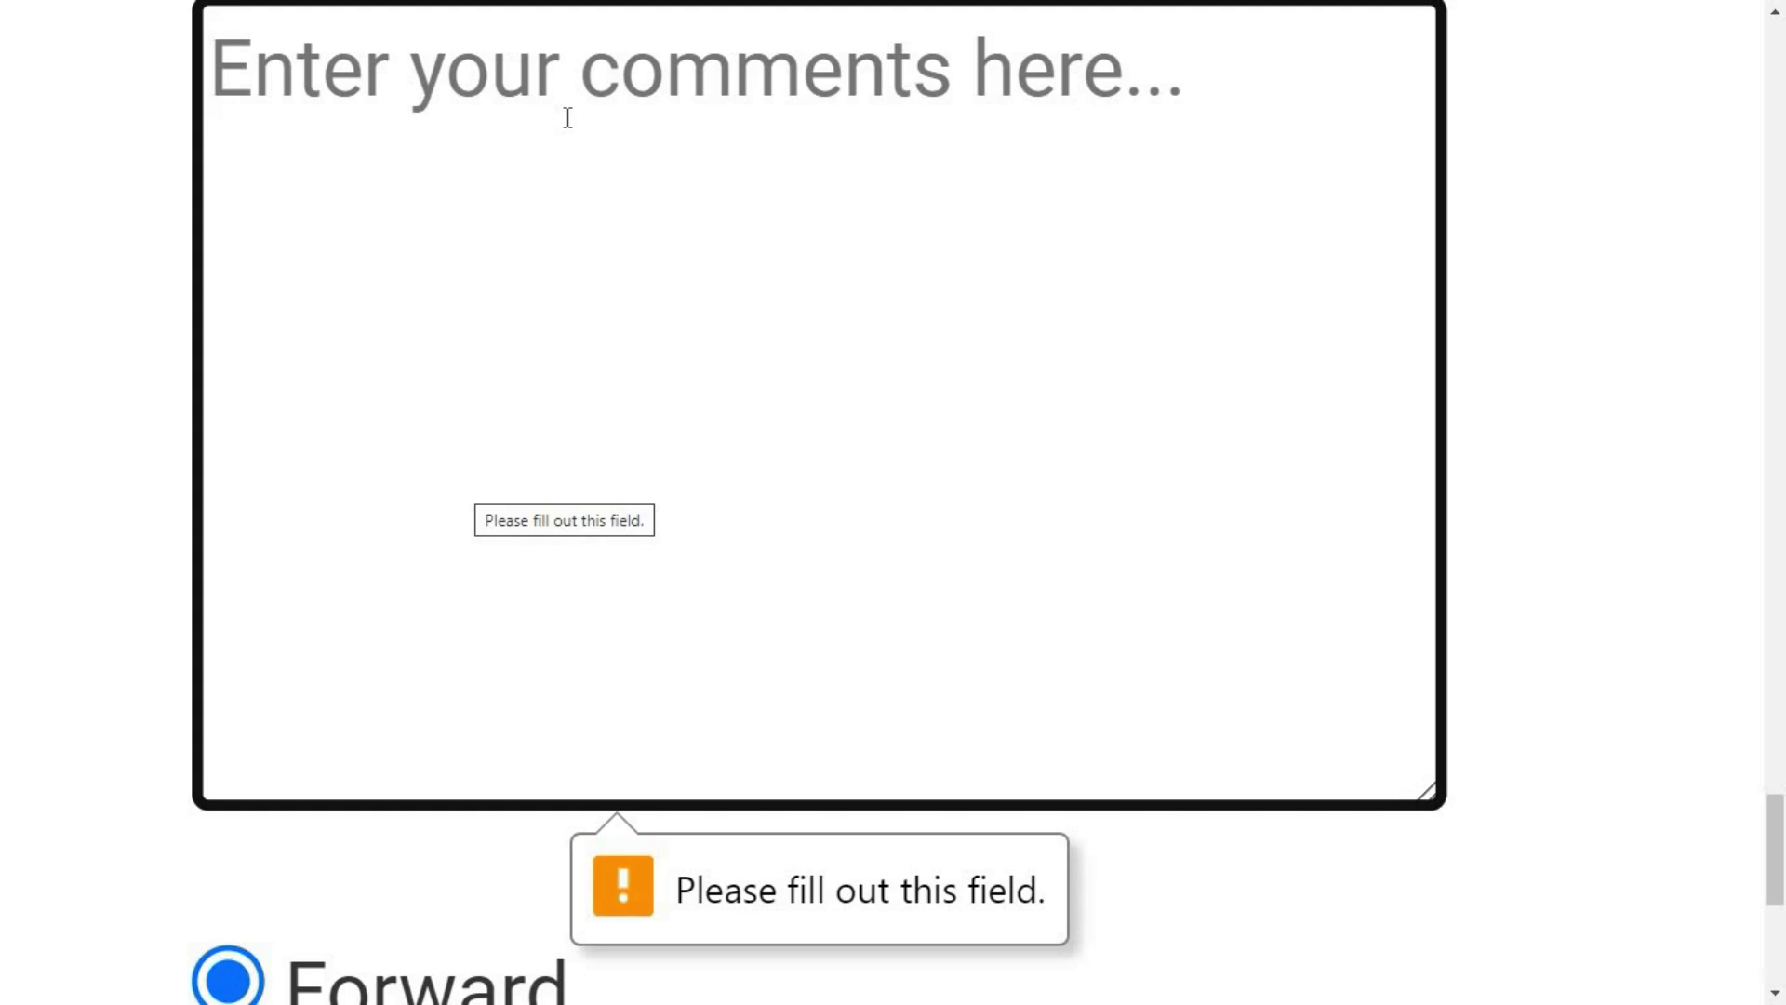
Enter the comment "All Documents are Attached." and submit the request's forwarding decision, checking the retirement status
type("A")
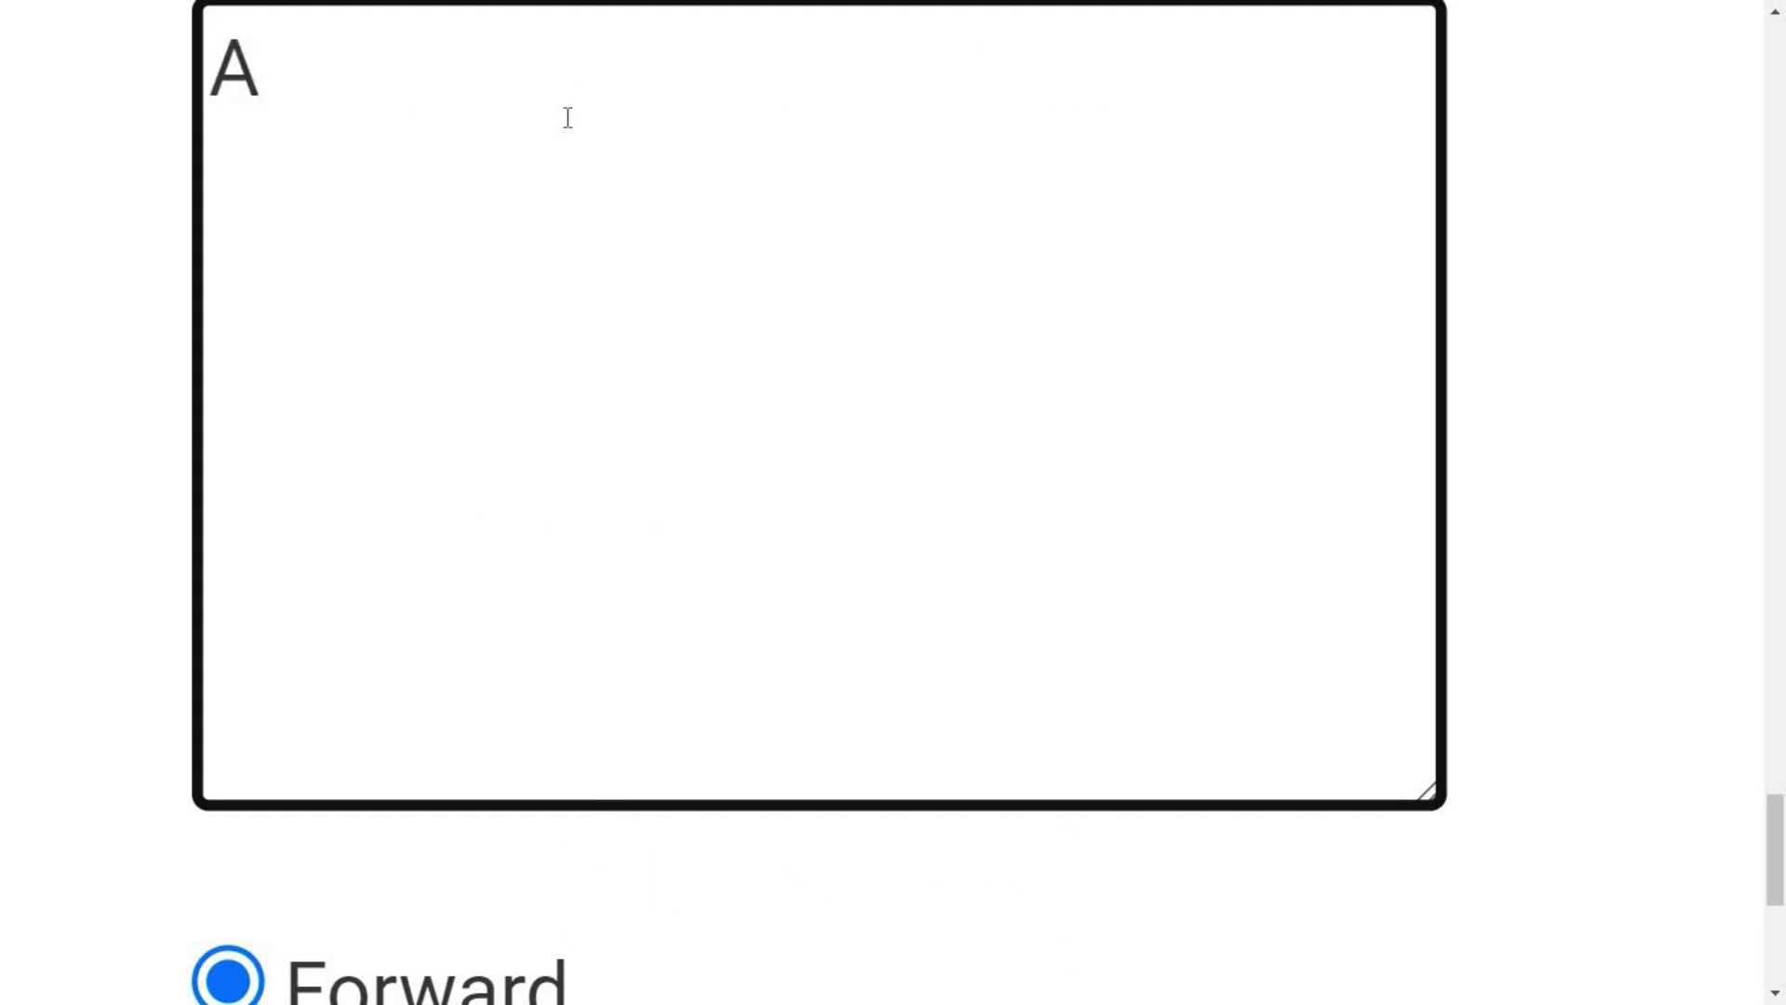
type("ll Docum")
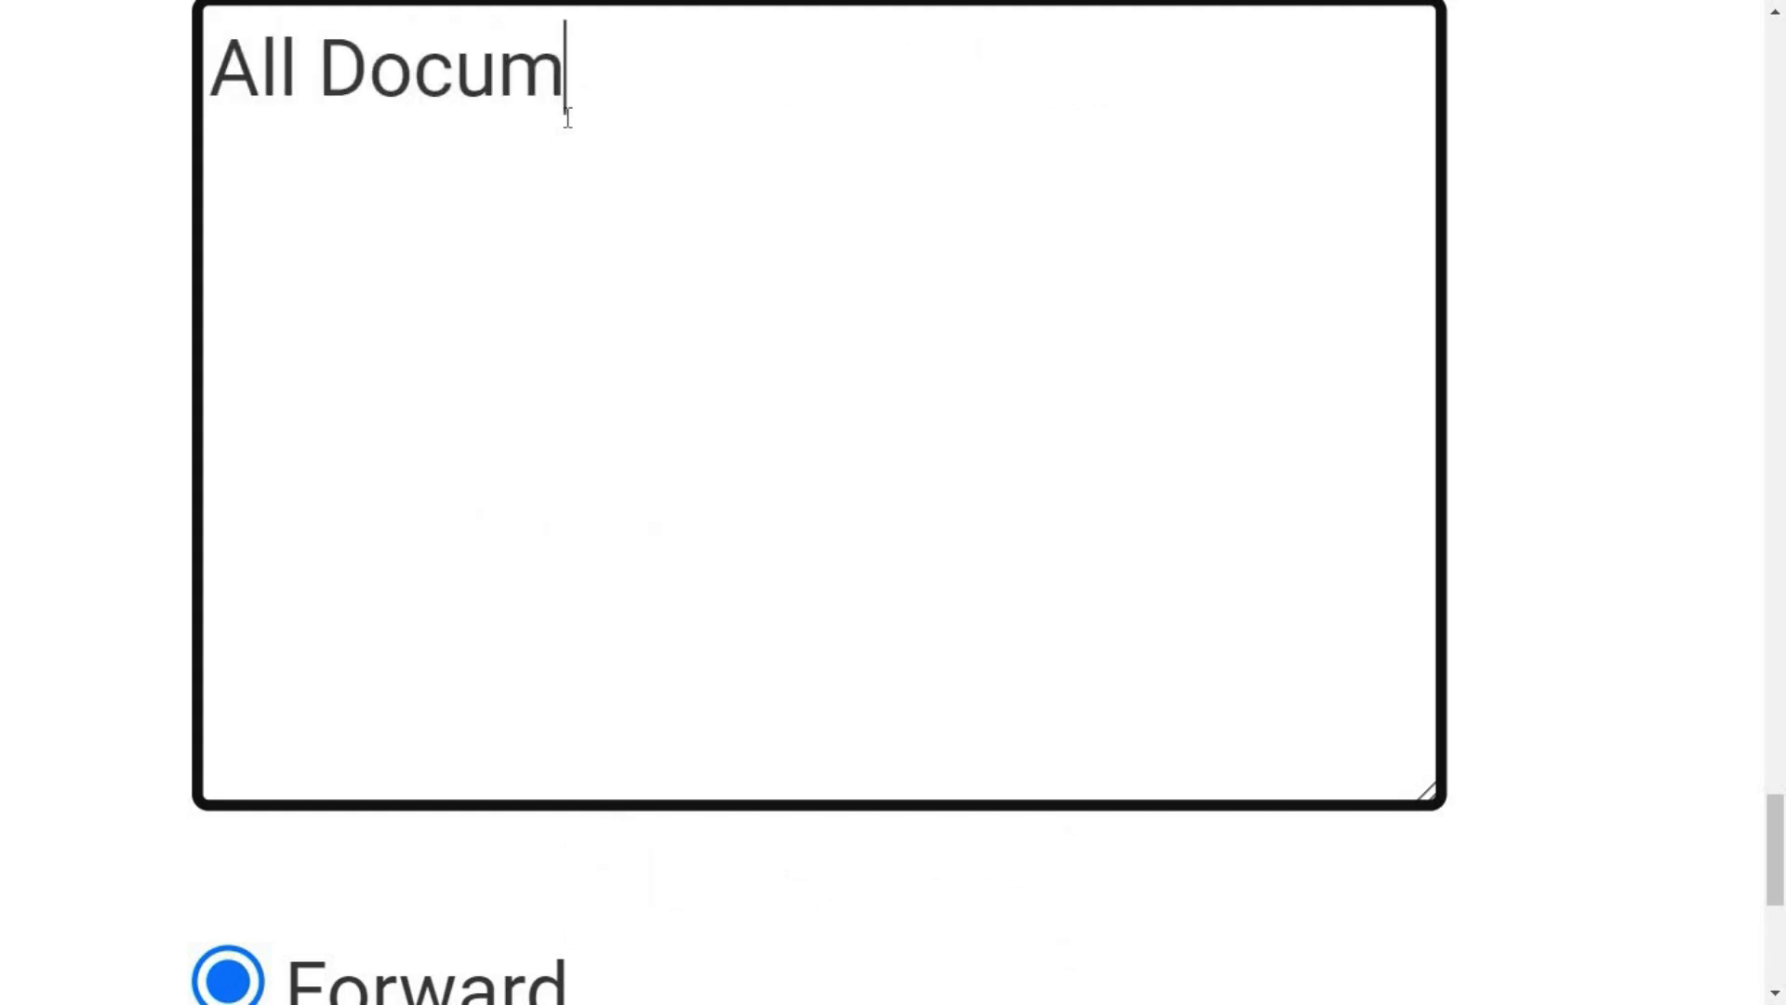
type("ents are Attached")
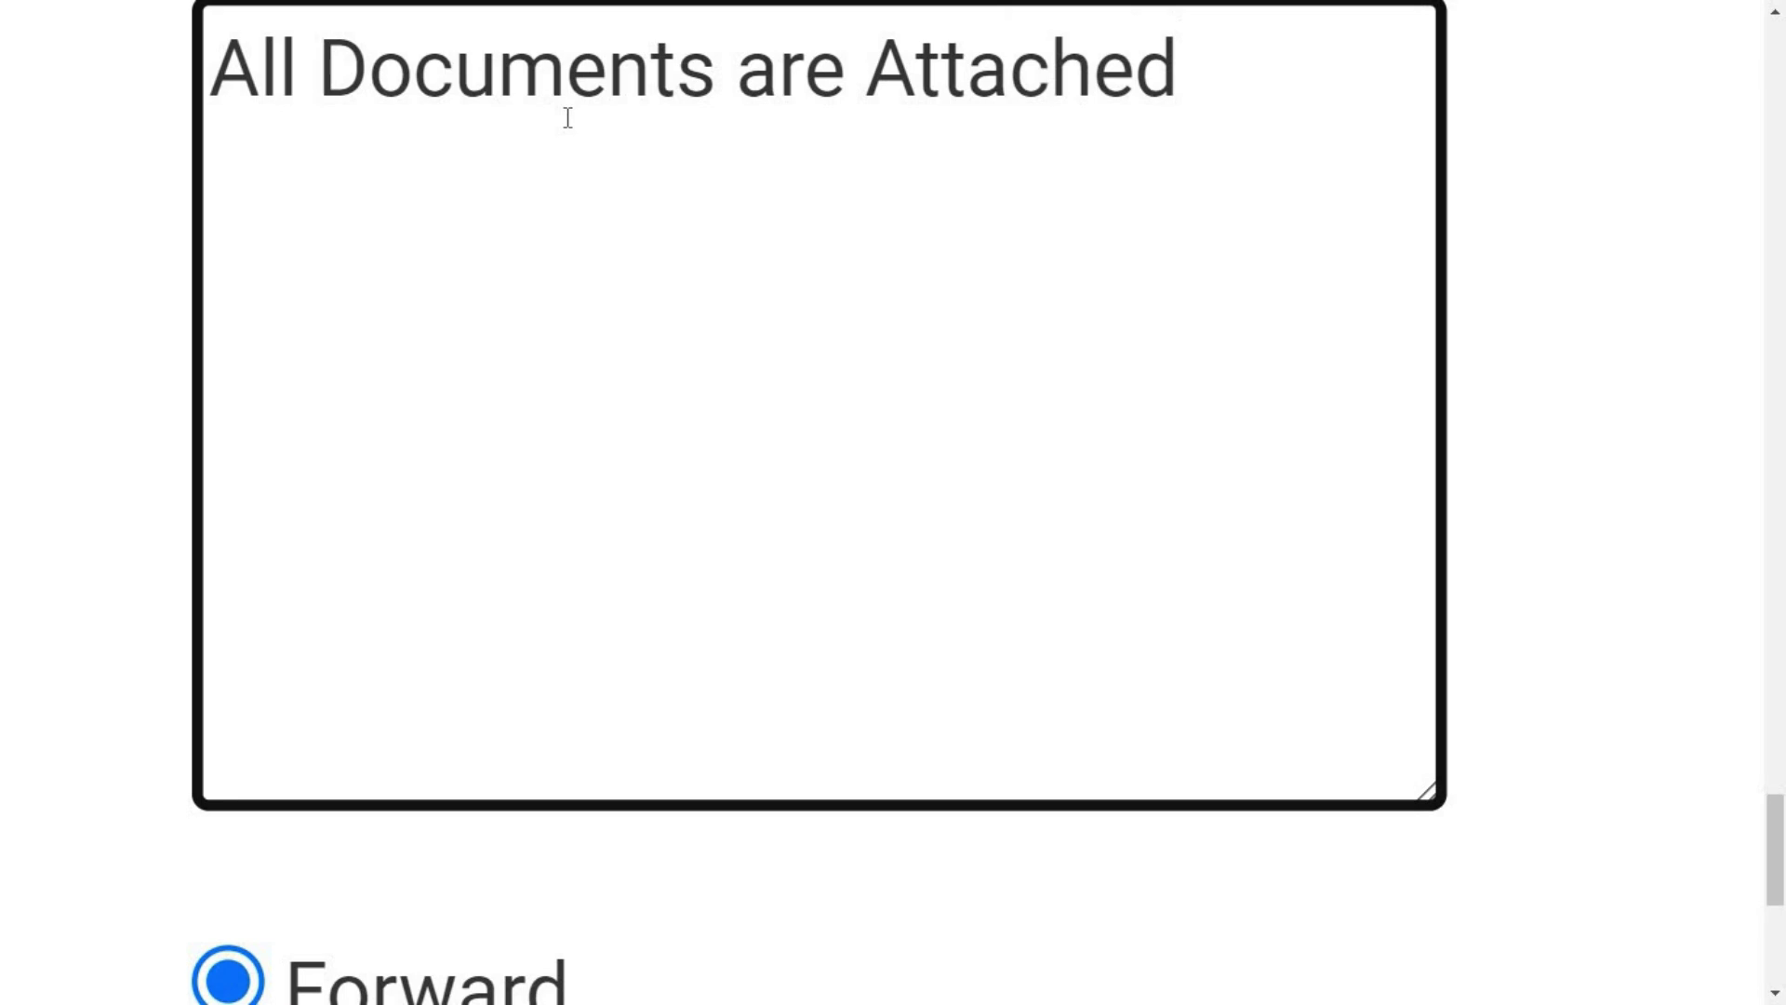
type(".")
scroll(1749, 828, "down", 5)
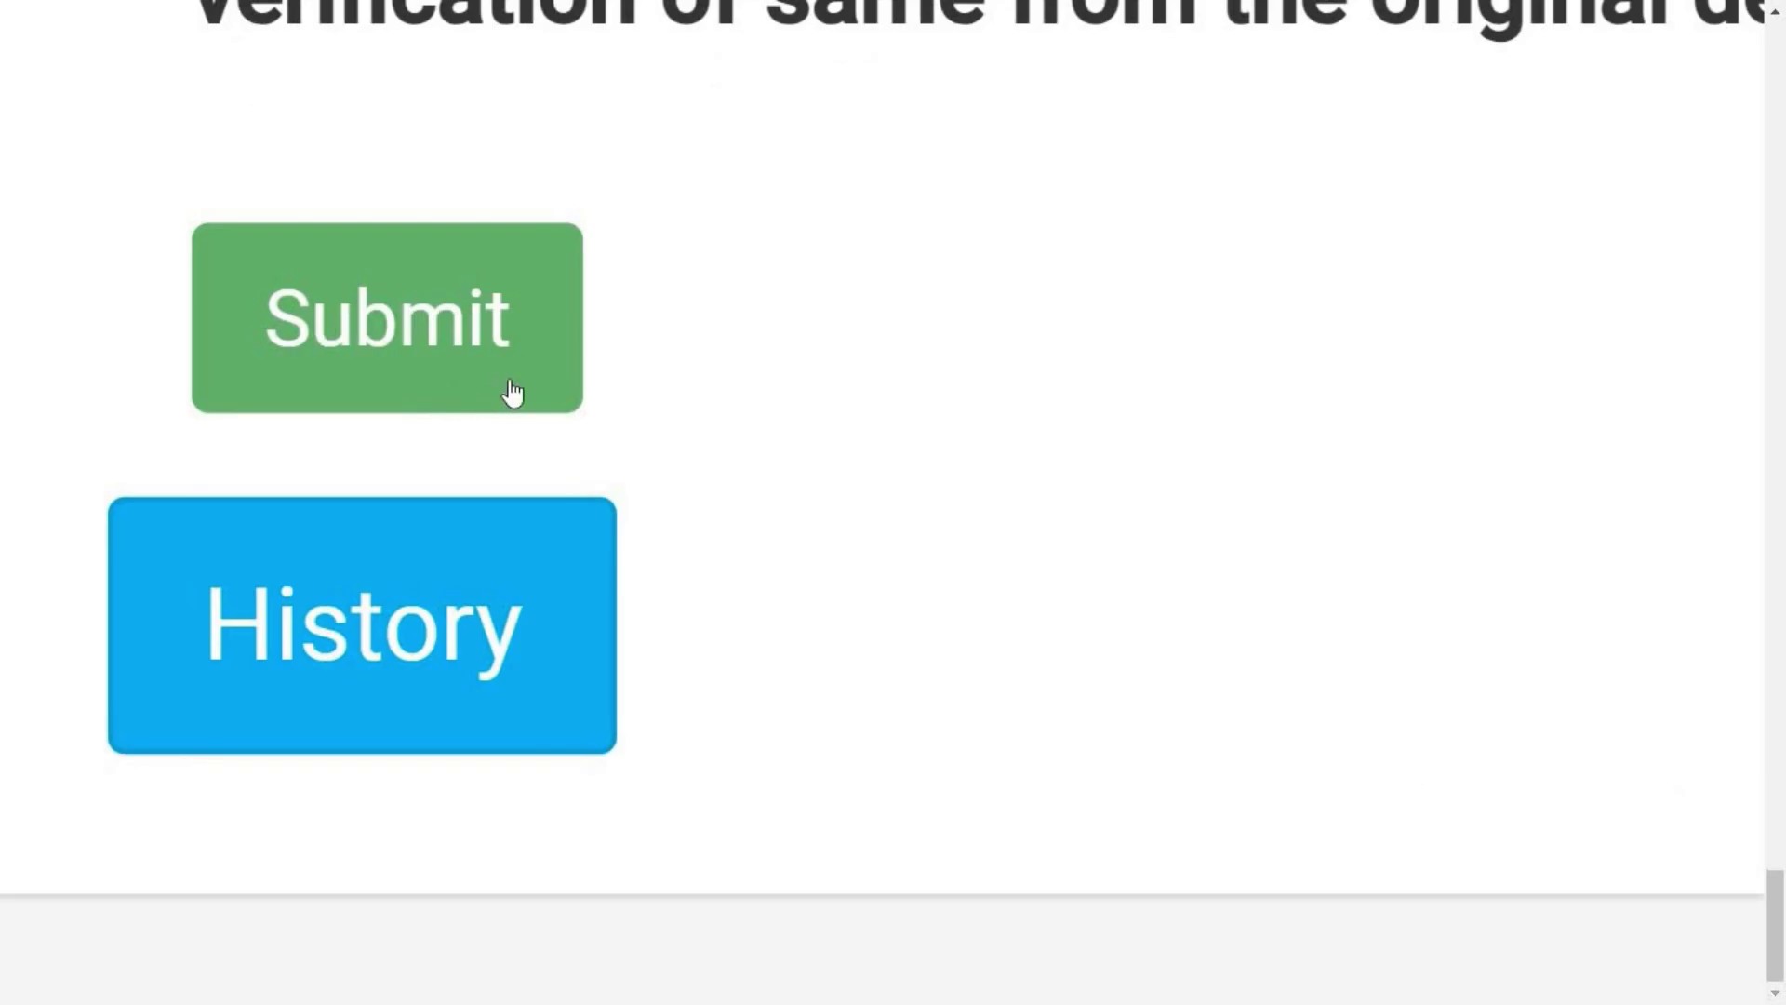
left_click(513, 392)
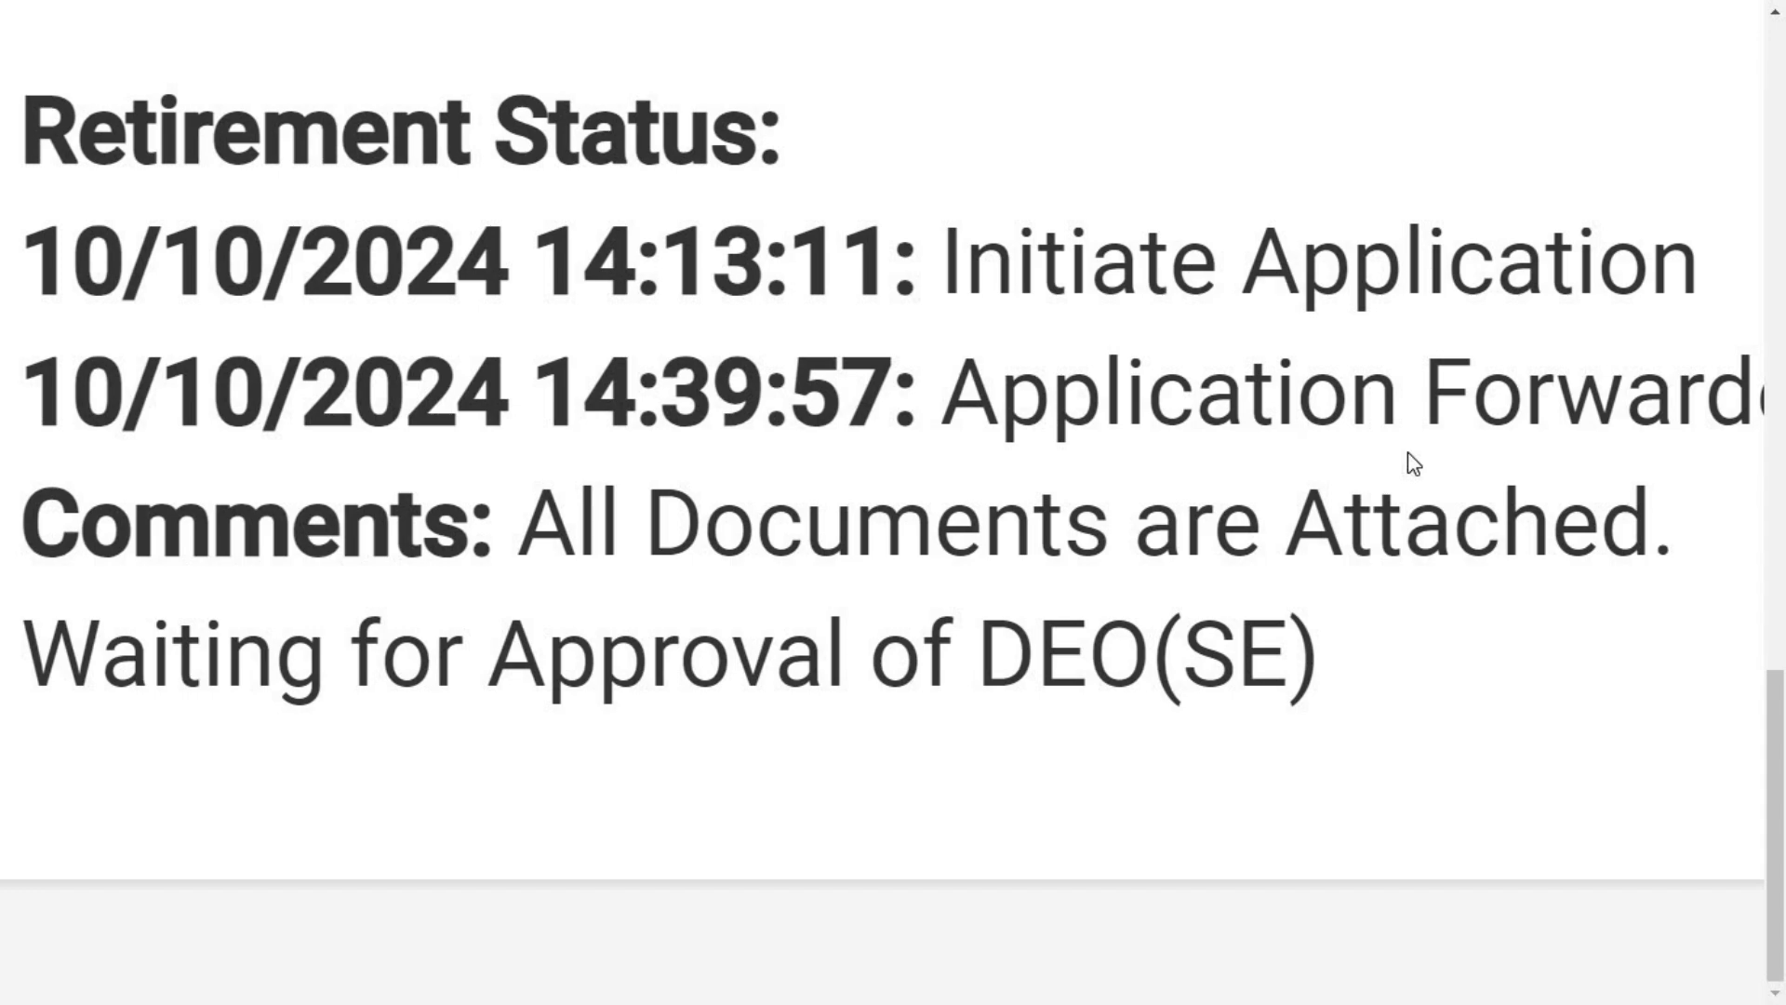
scroll(1414, 464, "right", 5)
scroll(1413, 464, "left", 5)
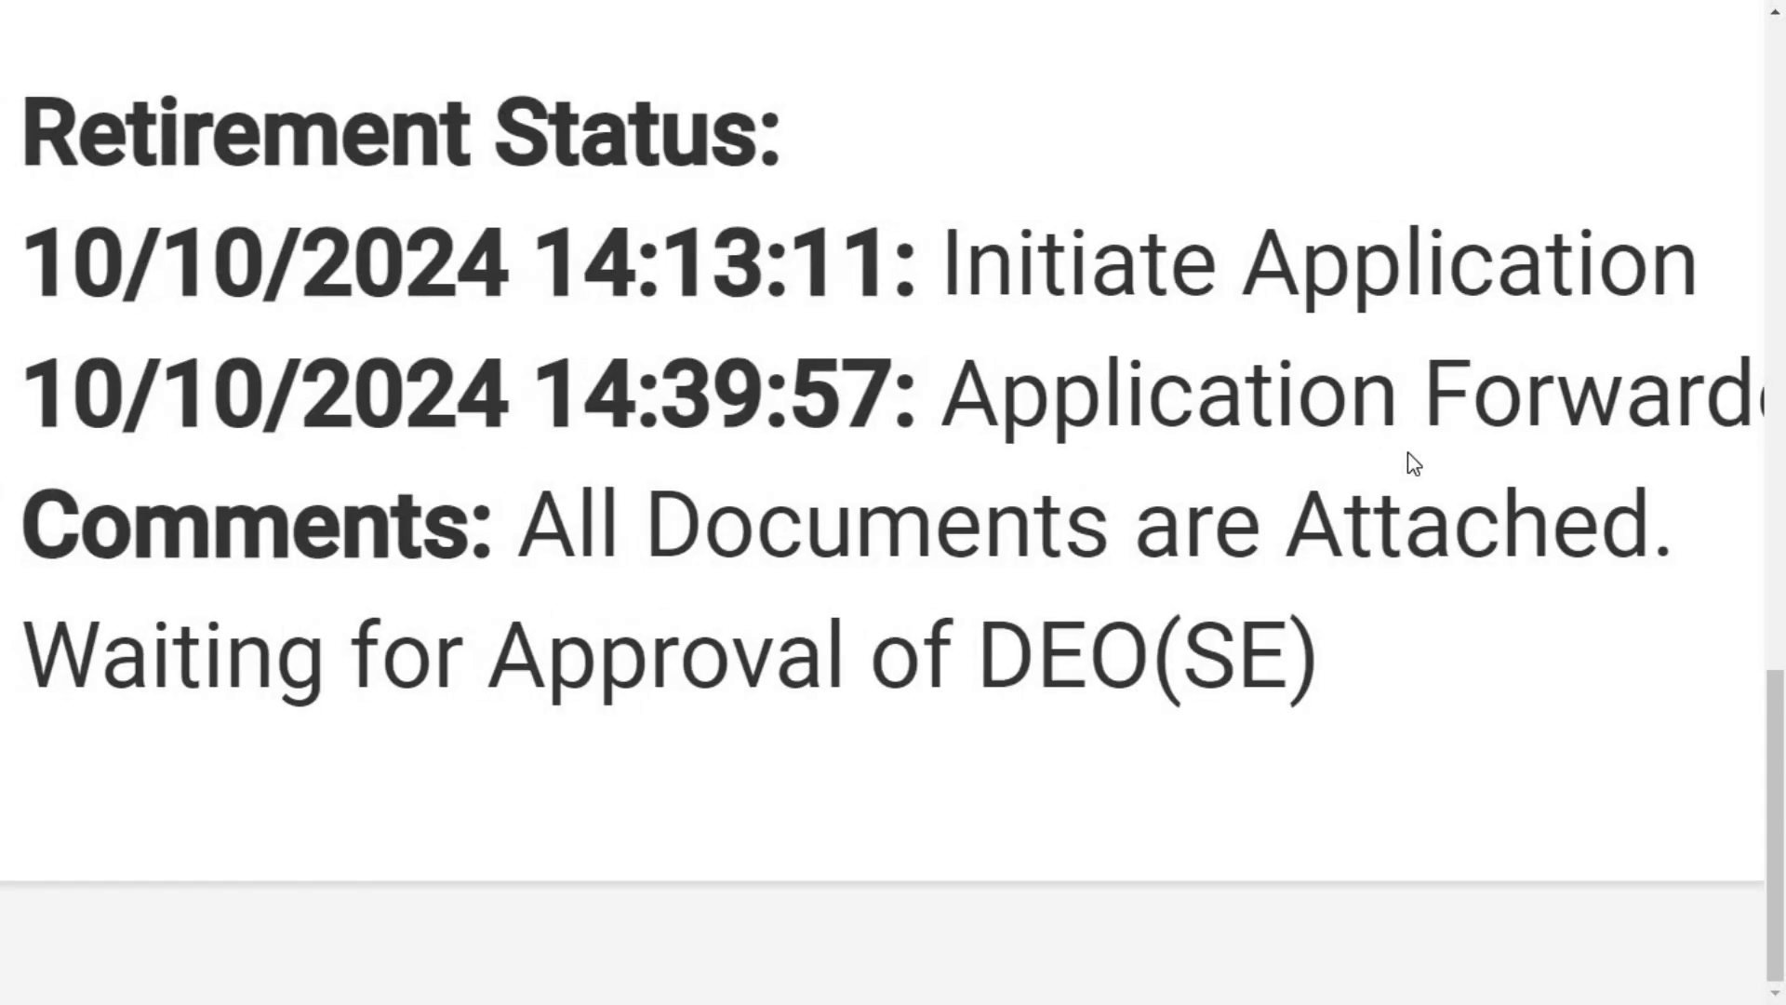